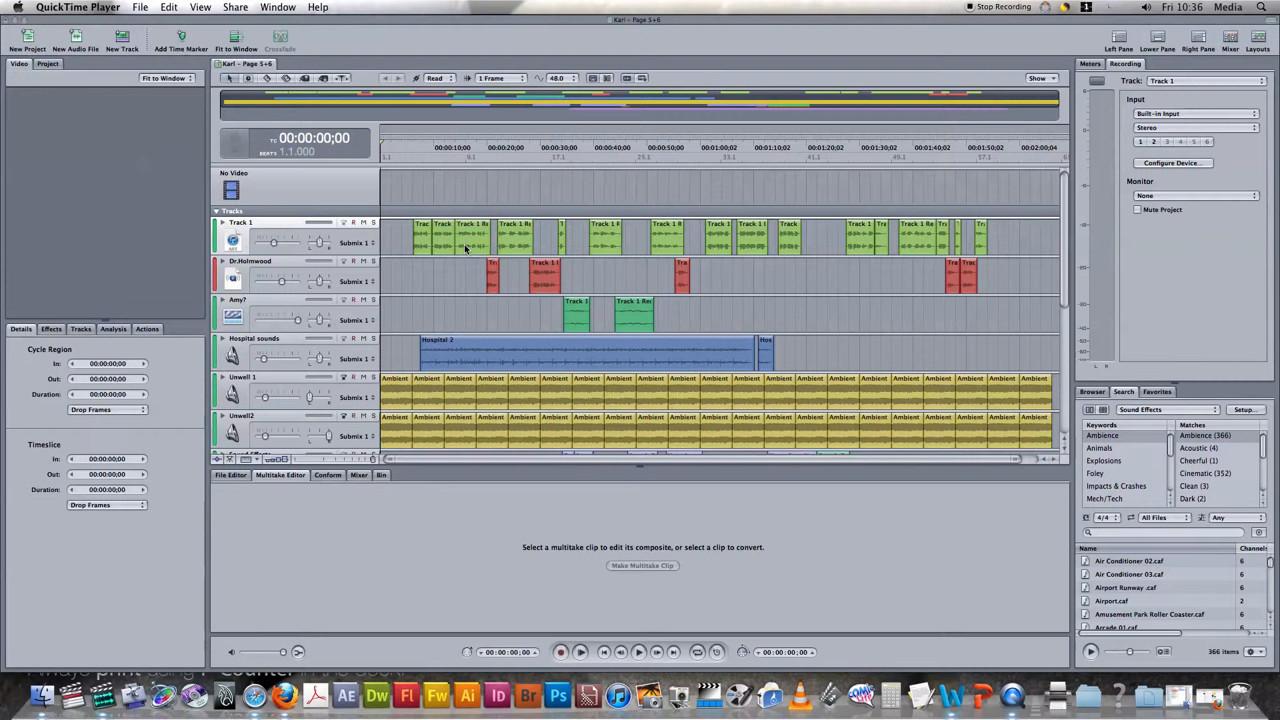
# Move the second clip on Track 1 straight down onto the Dr.Holmwood track, keeping its position in time.
pyautogui.click(398, 202)
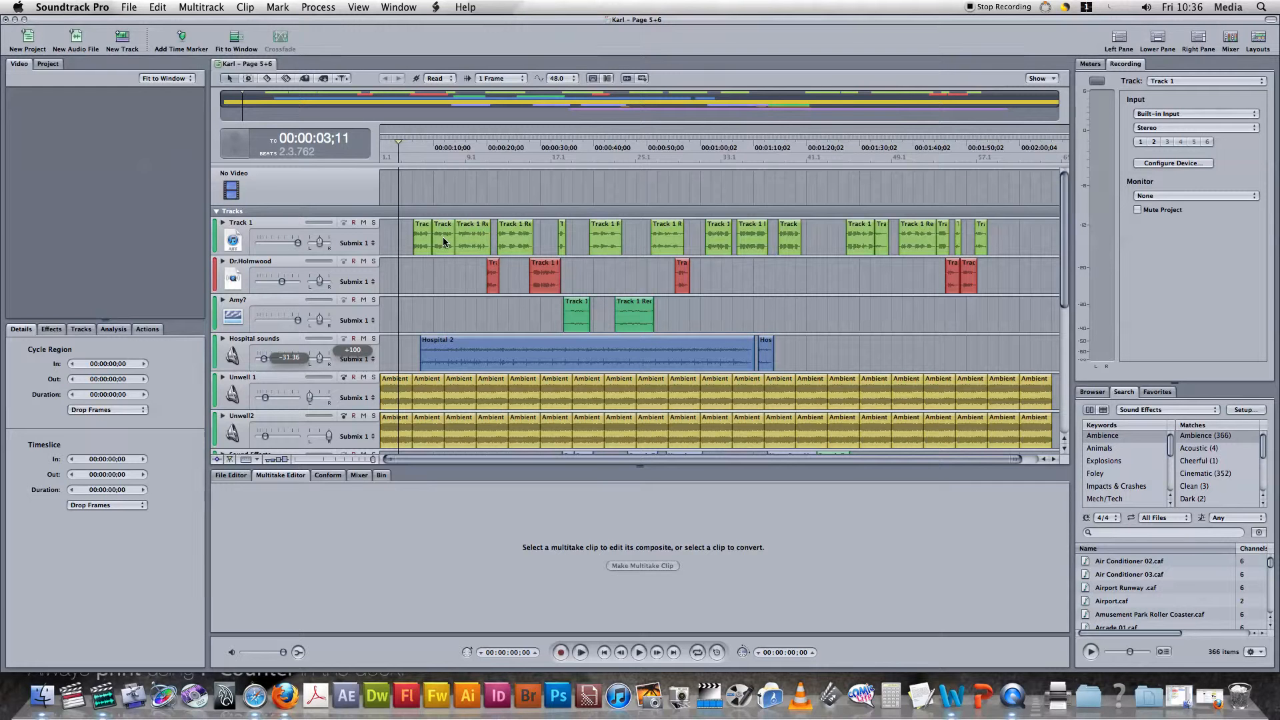
pyautogui.moveTo(442, 242); pyautogui.dragTo(440, 281)
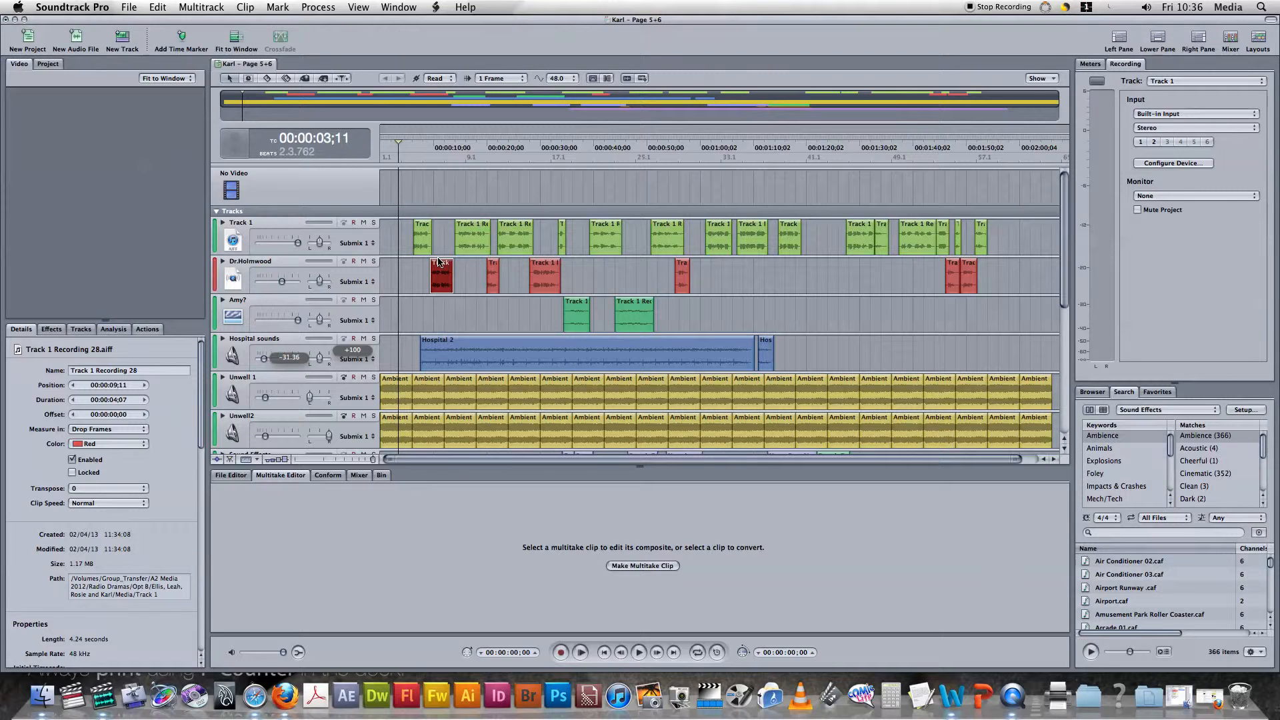
# Rename Track 1 as "Nurse katherine".
pyautogui.doubleClick(245, 223)
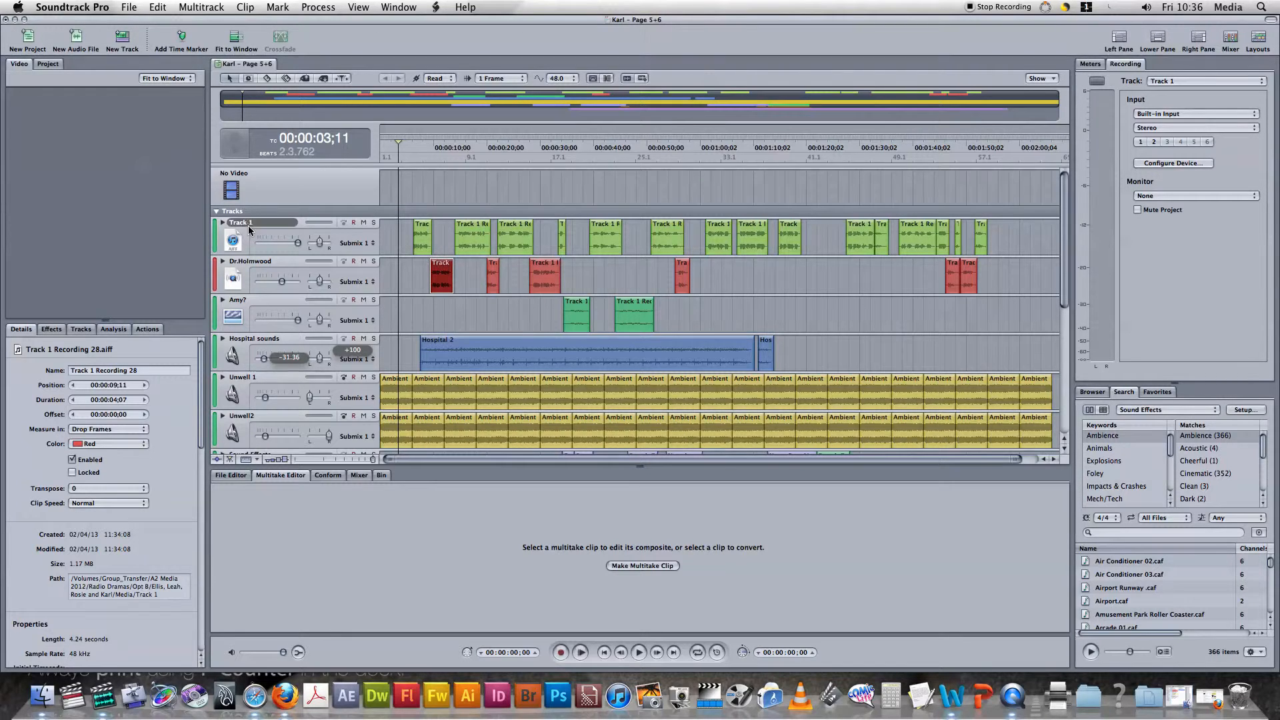
pyautogui.press('BackSpace')
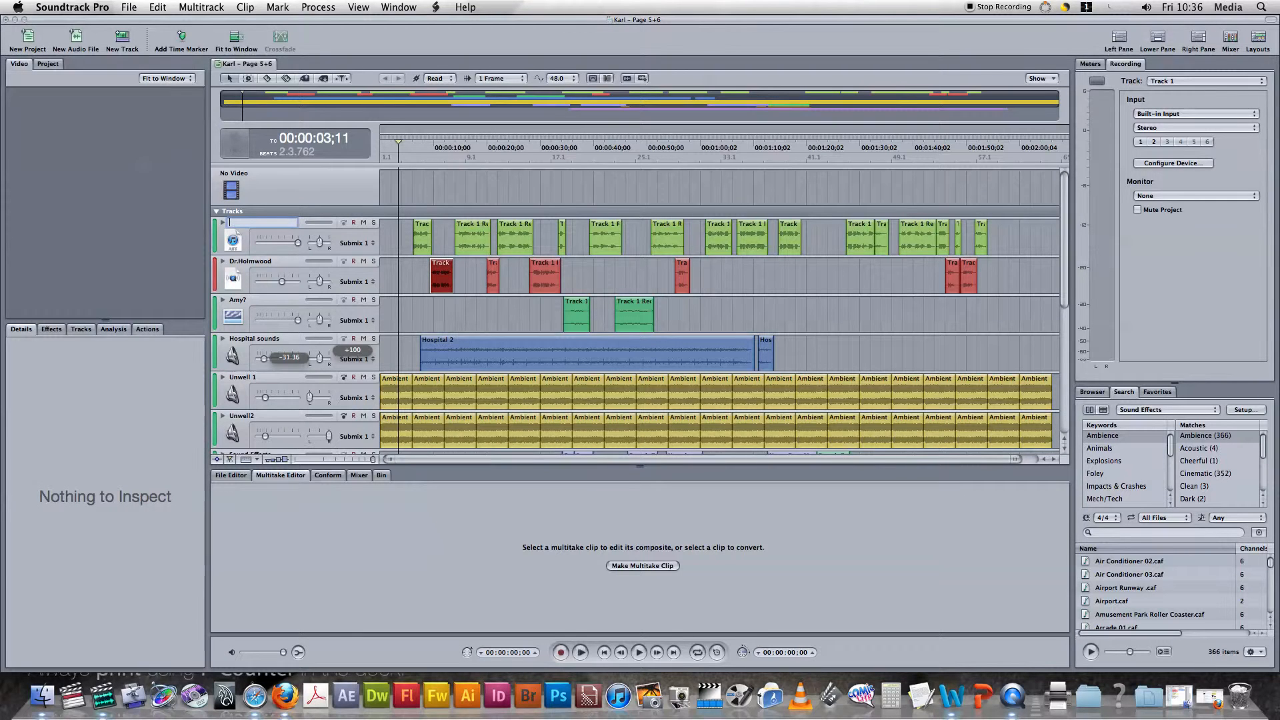
pyautogui.write('N')
pyautogui.click(387, 238)
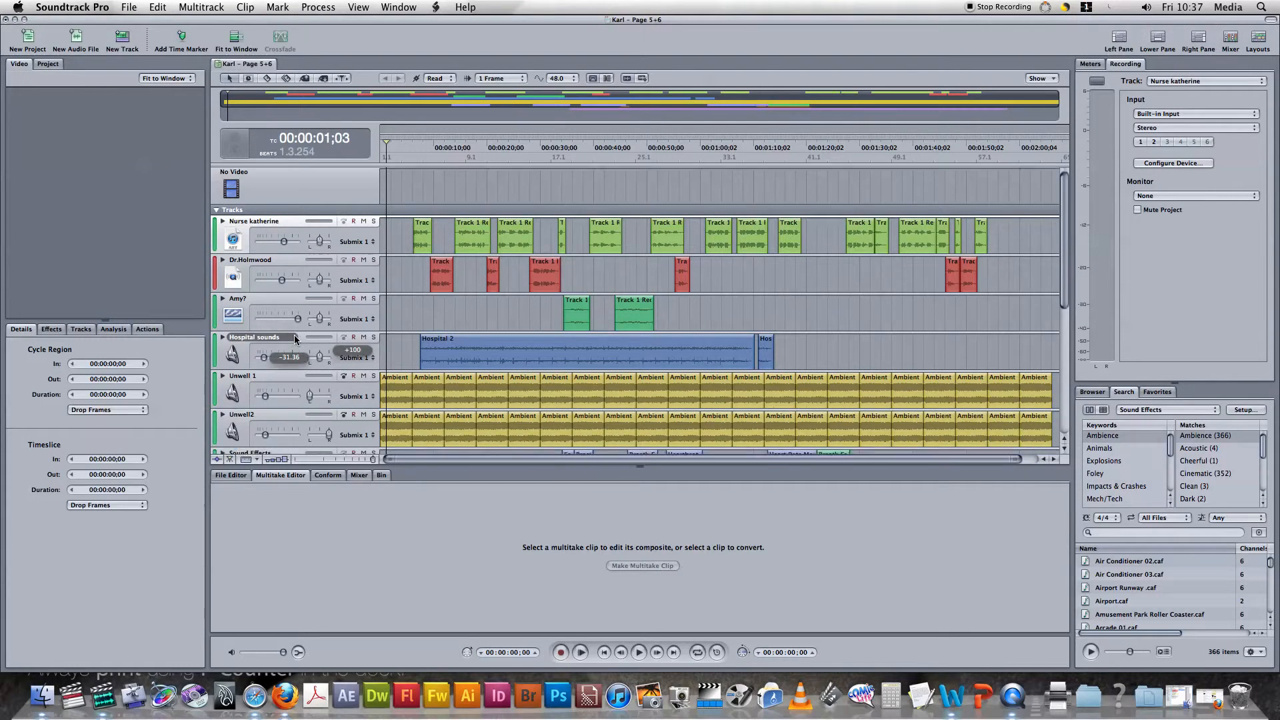
pyautogui.scroll(-3, 295, 334)
pyautogui.scroll(-1, 306, 358)
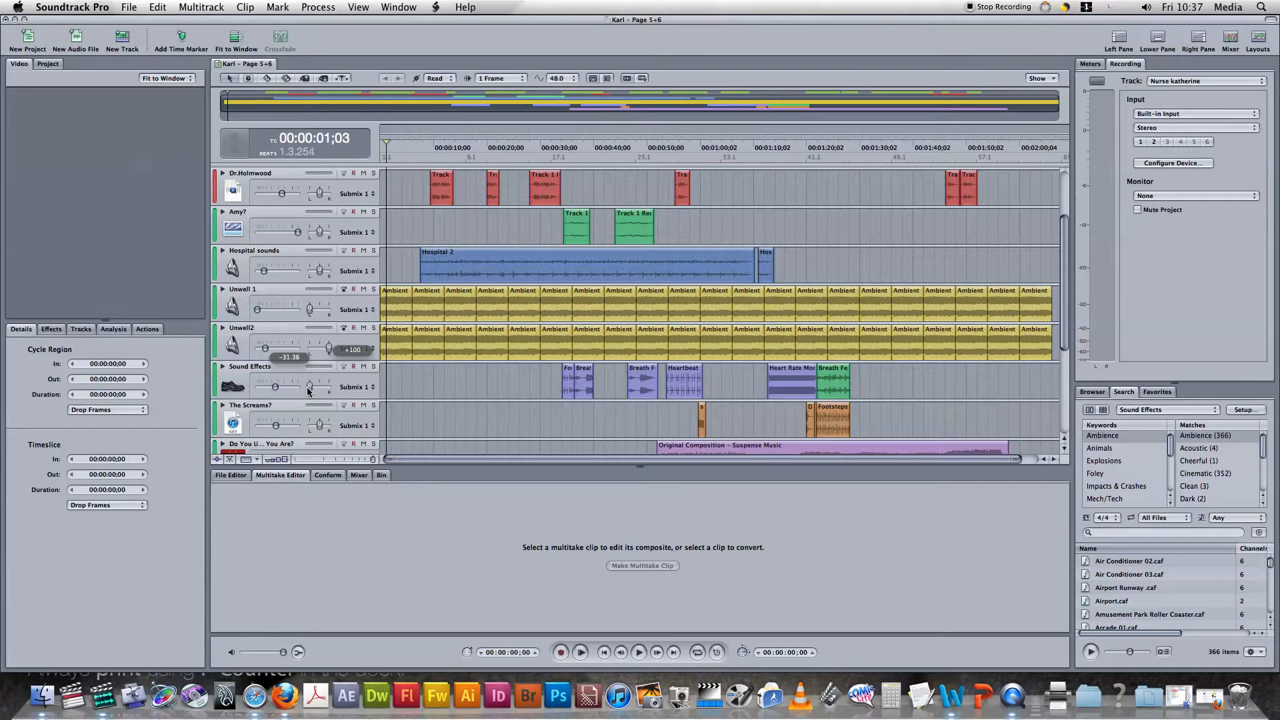
pyautogui.scroll(4, 308, 389)
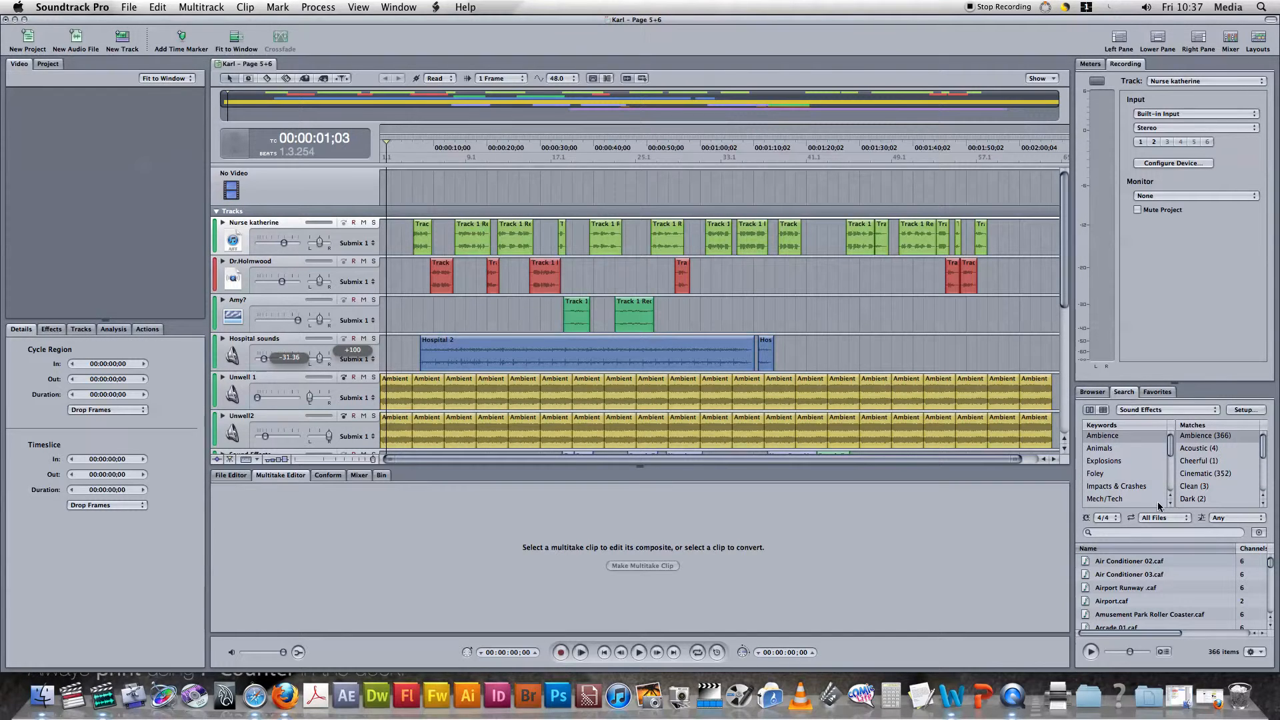
# Search the sound effects library for "gun" and clear the search text again.
pyautogui.click(1140, 530)
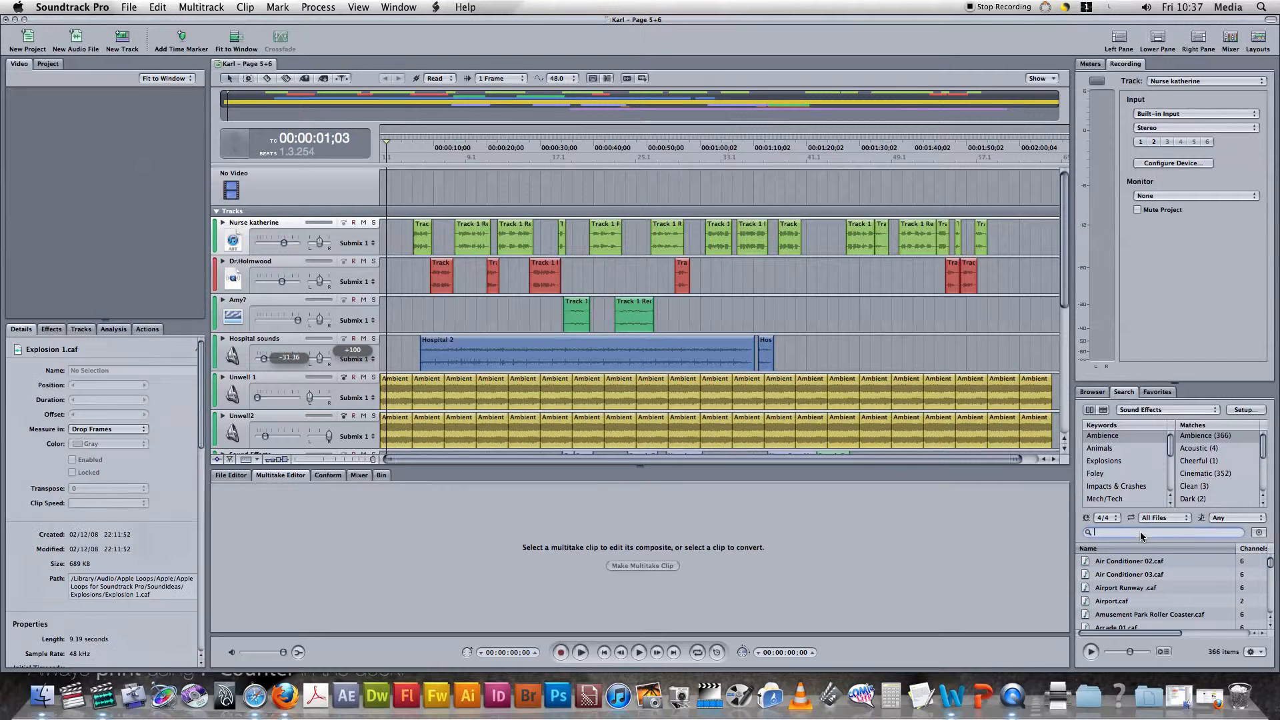
pyautogui.write('gun')
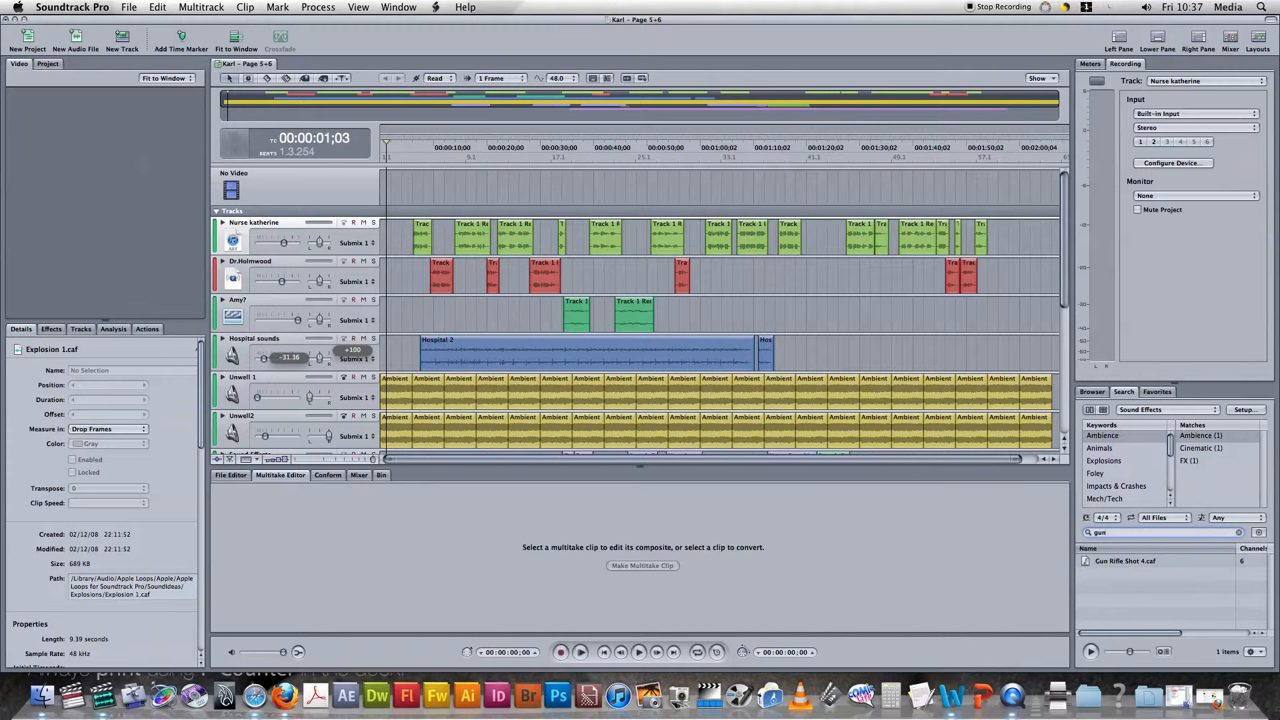
pyautogui.press('BackSpace')
pyautogui.press('BackSpace')
pyautogui.press('BackSpace')
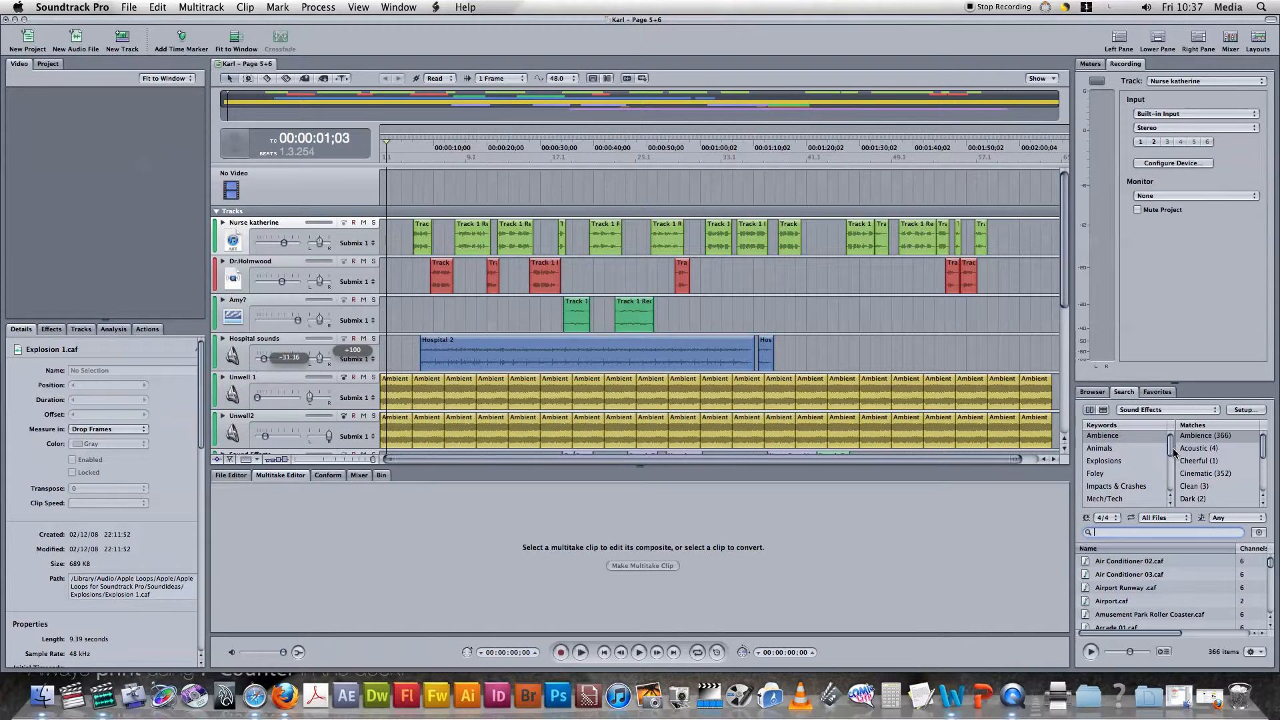
# Browse the sound effects library by the Impacts & Crashes keyword.
pyautogui.click(1141, 451)
pyautogui.scroll(-1, 1128, 589)
pyautogui.click(1114, 493)
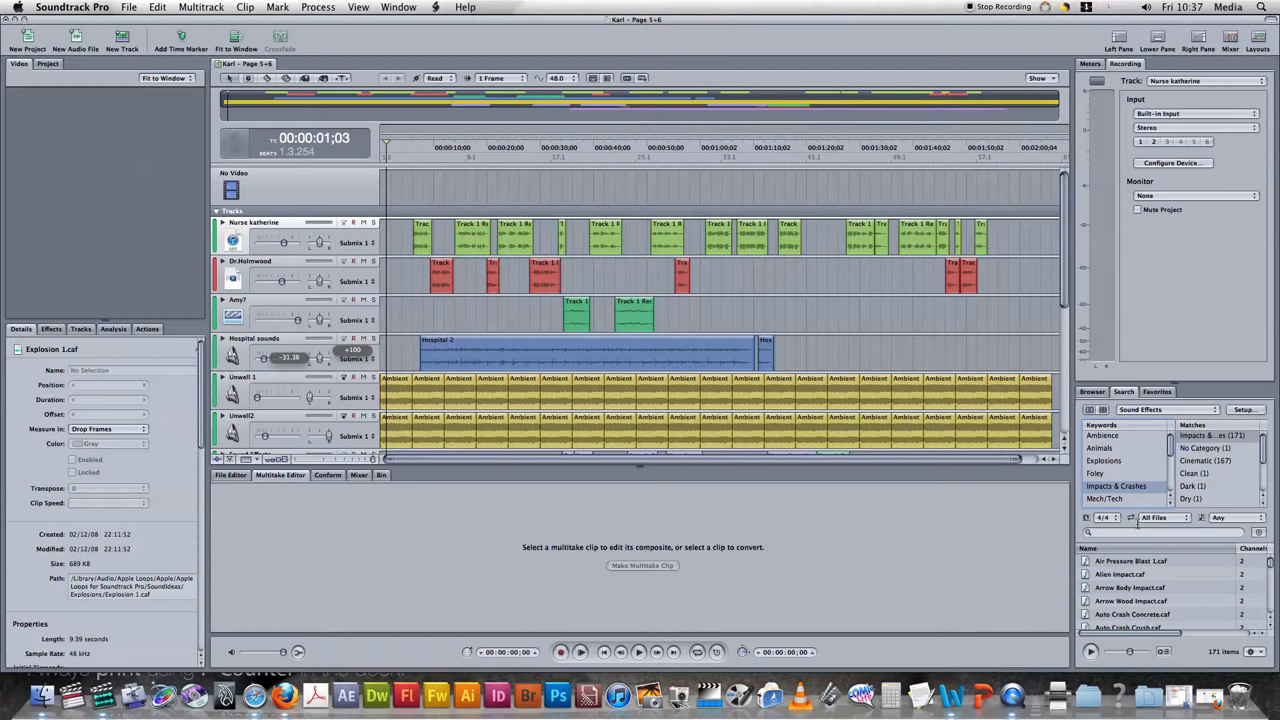
# Switch to the Finder's Weapons folder window, look through the Horror Effects sounds, and minimise the window.
pyautogui.click(1177, 700)
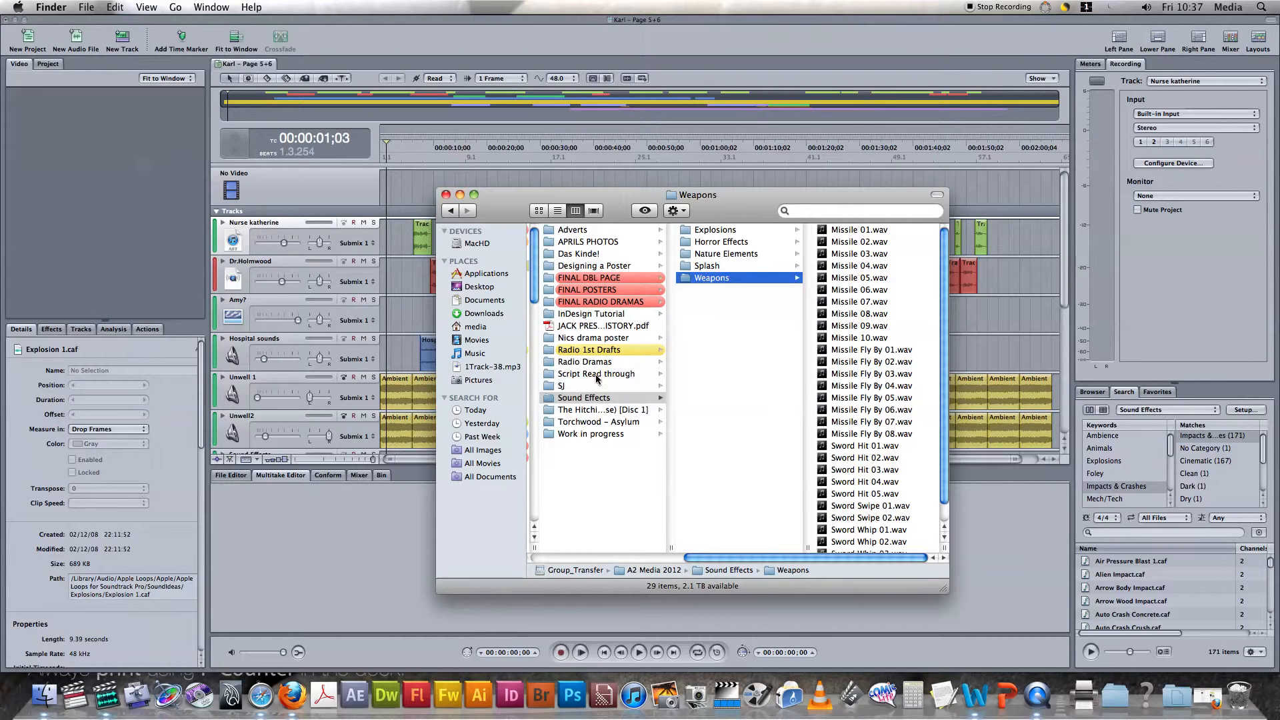
pyautogui.click(725, 247)
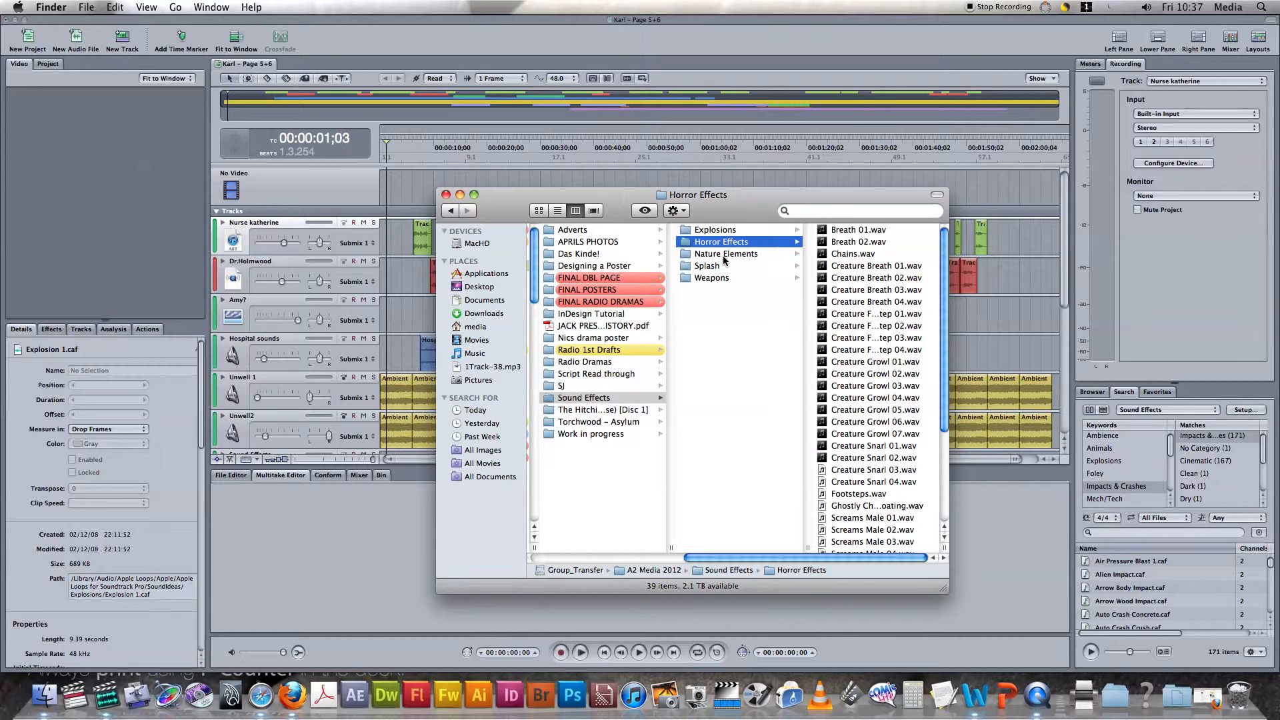
pyautogui.click(460, 195)
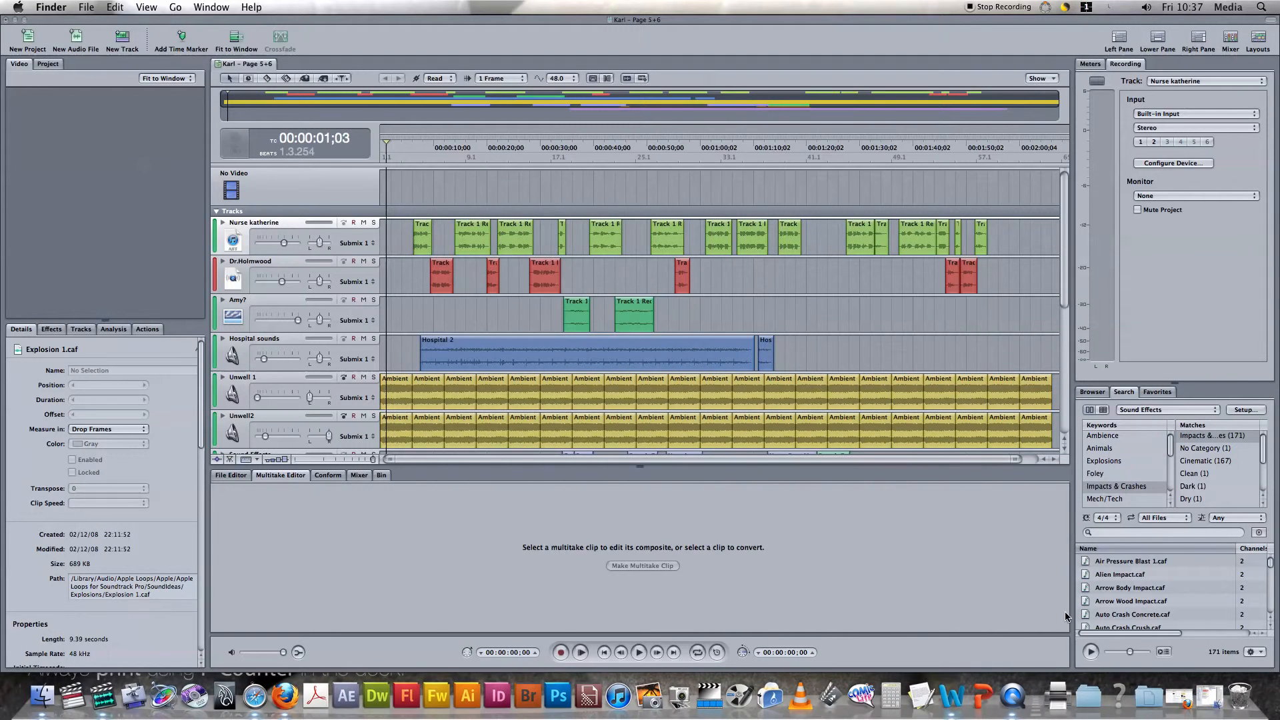
# Switch to Firefox to view the freesound.org home page, and minimise the browser window again.
pyautogui.click(1166, 666)
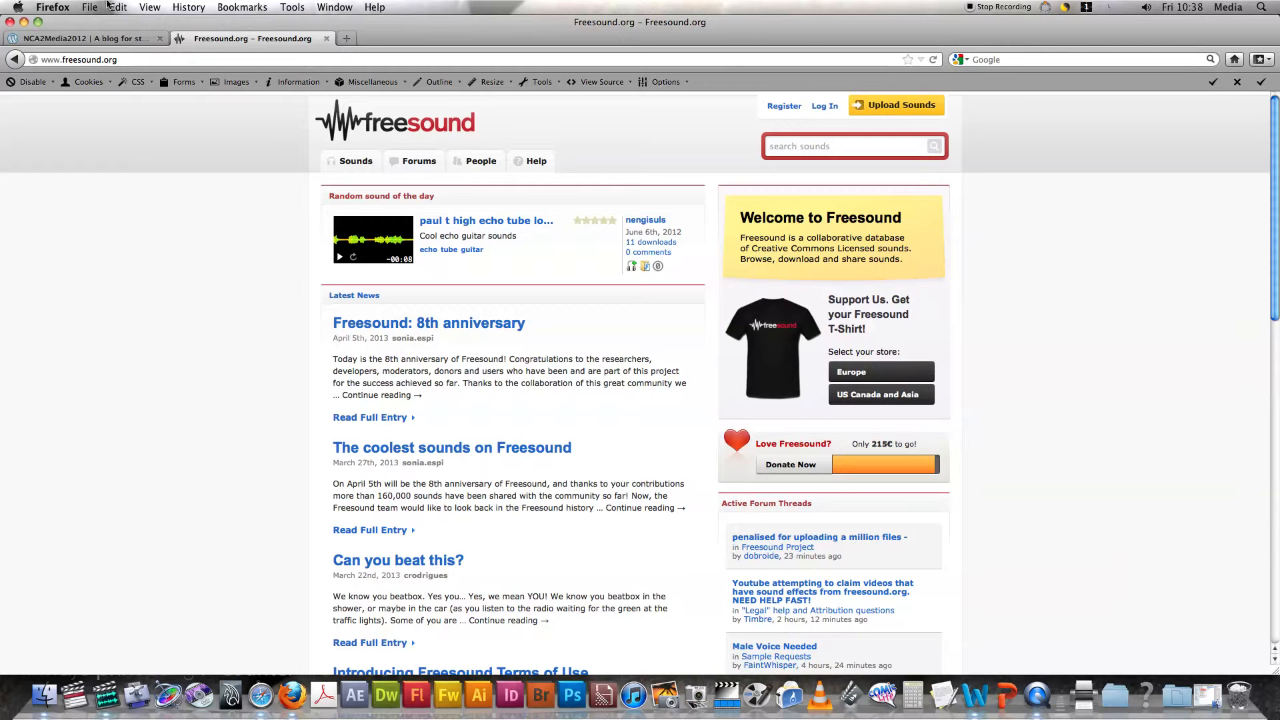
pyautogui.click(25, 22)
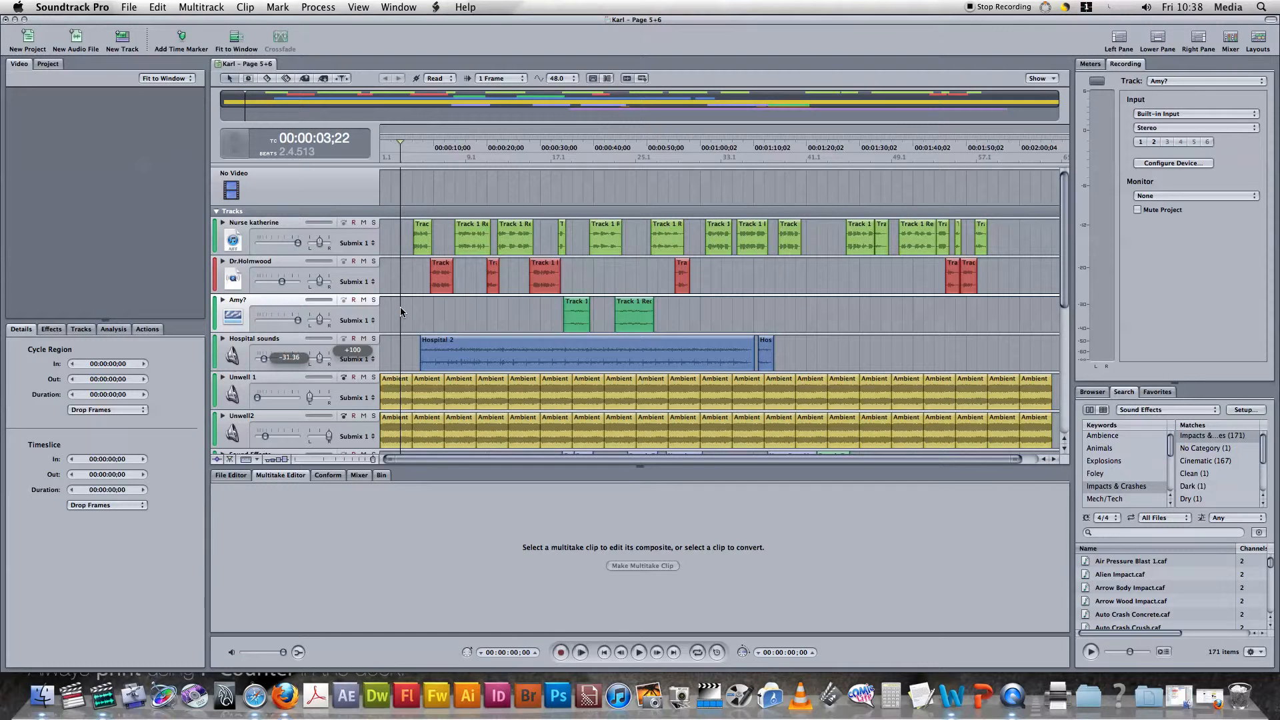
# Solo the Unwell 1 and Unwell2 tracks near the start of the timeline and raise both volumes to 6.00.
pyautogui.click(390, 311)
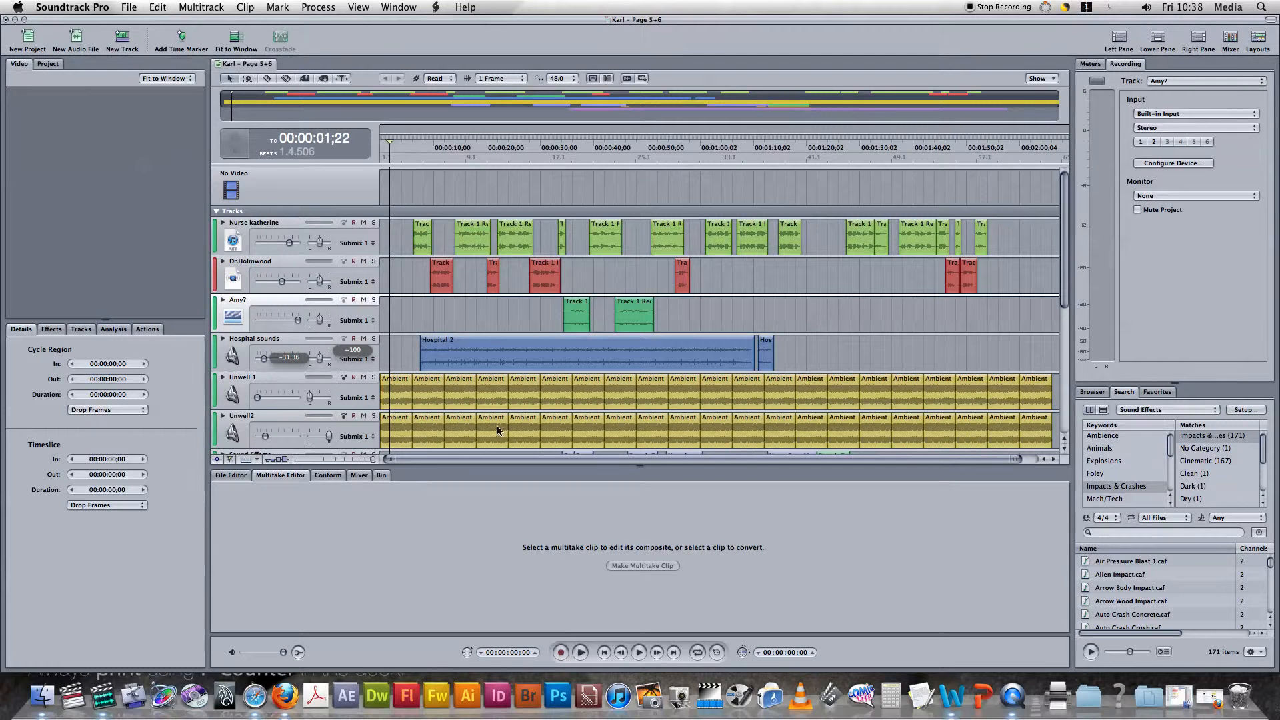
pyautogui.click(374, 377)
pyautogui.click(374, 416)
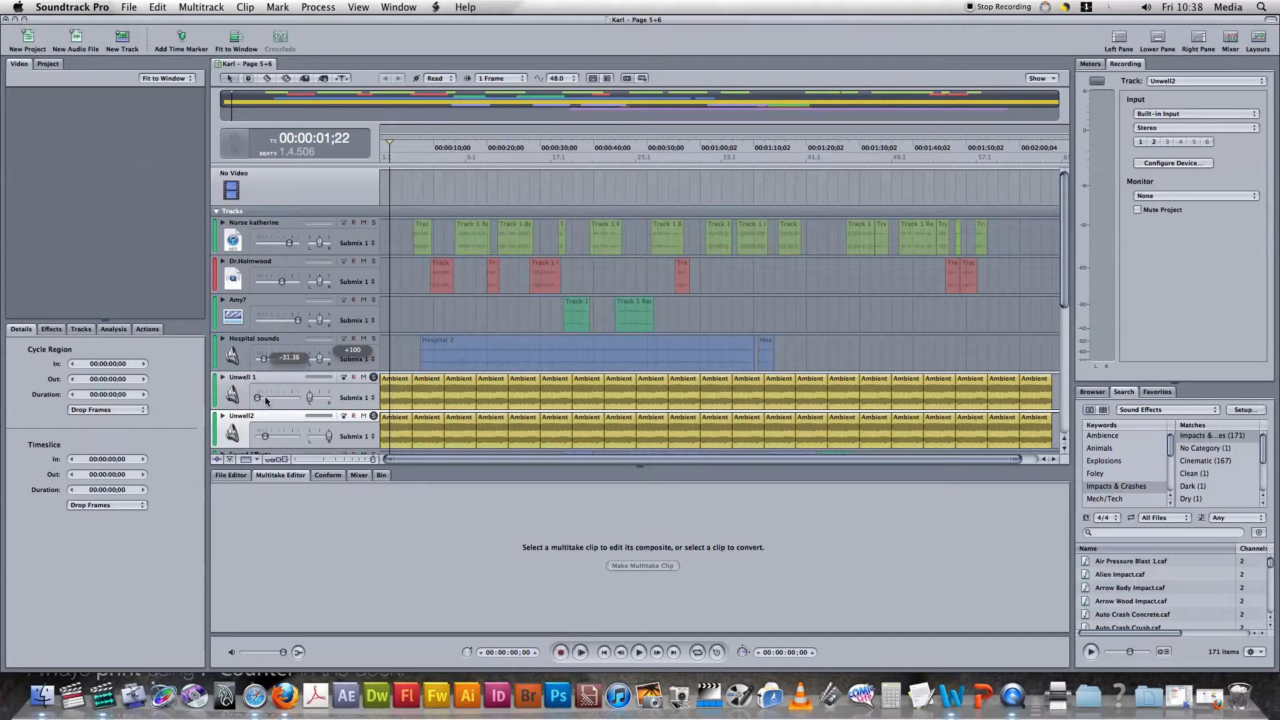
pyautogui.moveTo(259, 396); pyautogui.dragTo(302, 396)
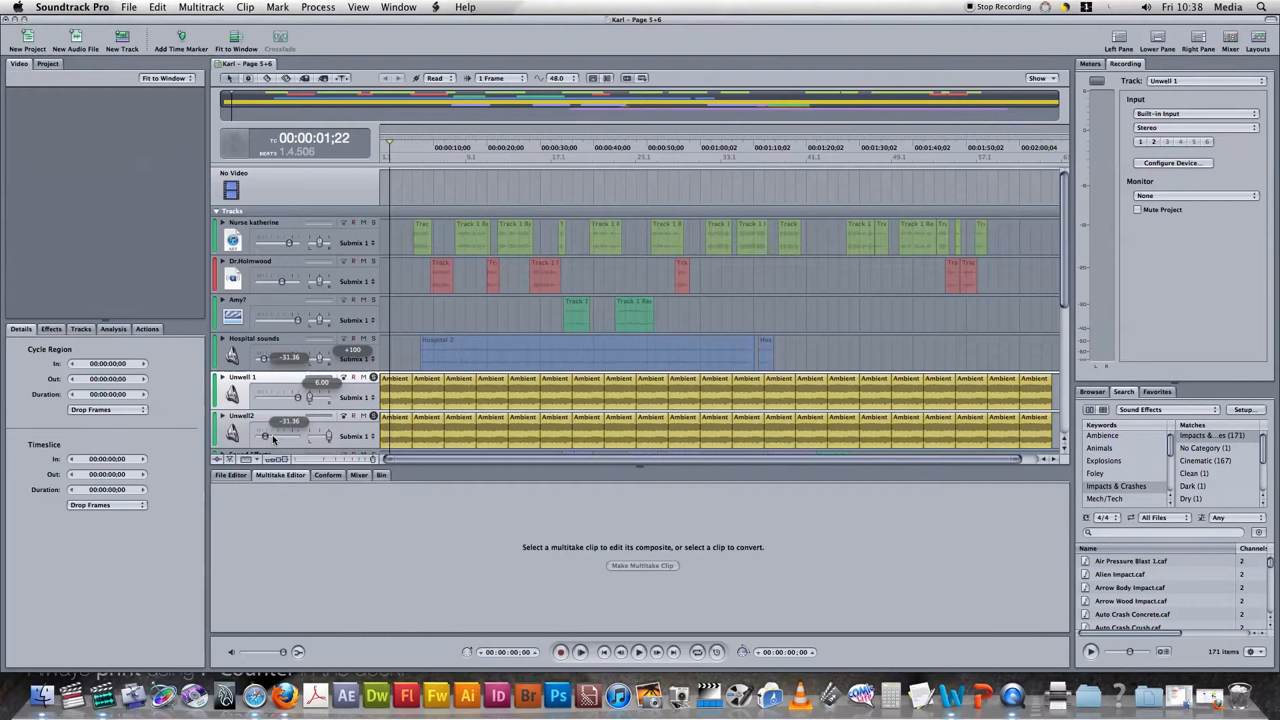
pyautogui.moveTo(267, 437); pyautogui.dragTo(297, 437)
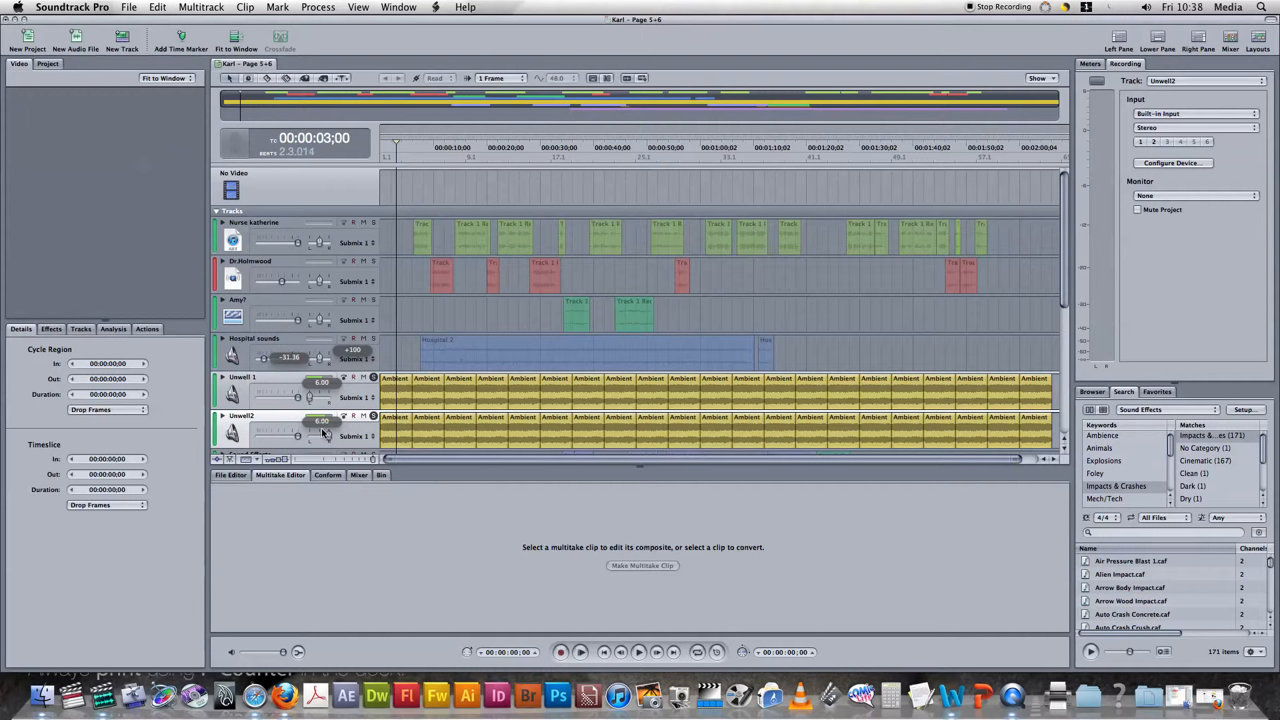
# Lower the volume of the Unwell 1 and Unwell2 tracks to -96.00 and turn off solo on both.
pyautogui.moveTo(297, 397); pyautogui.dragTo(257, 398)
pyautogui.moveTo(297, 437); pyautogui.dragTo(258, 438)
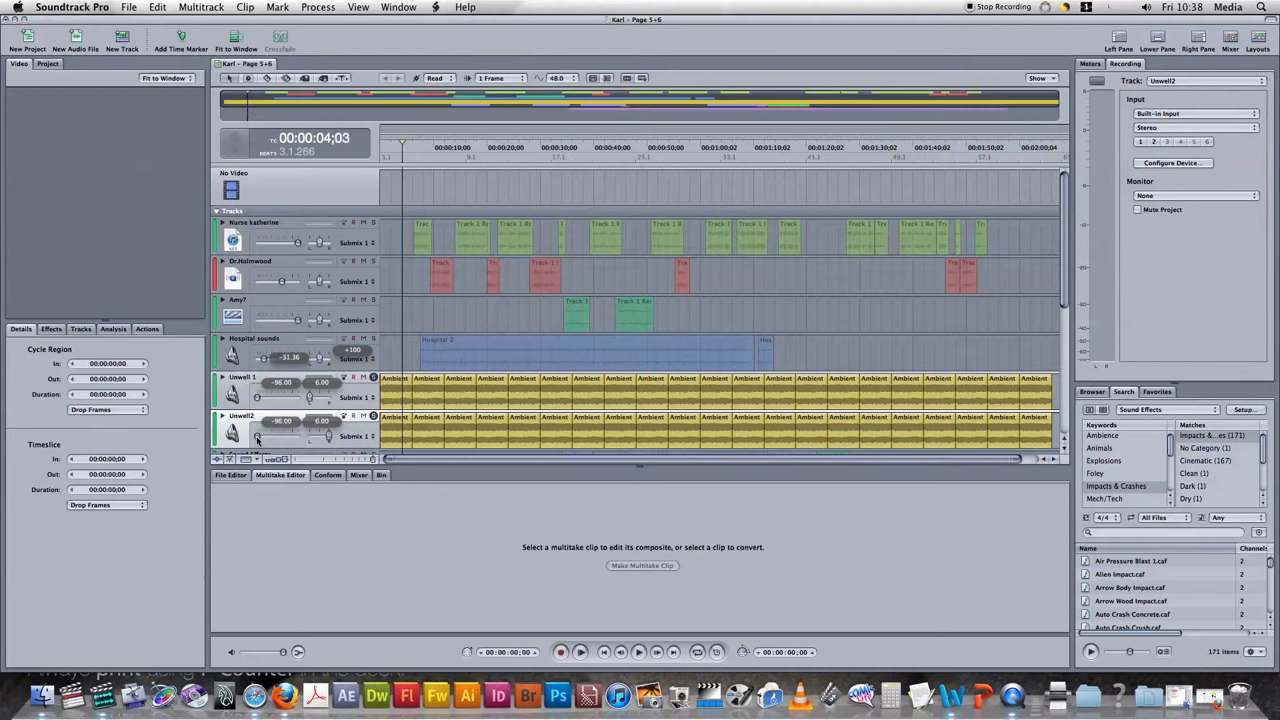
pyautogui.click(374, 377)
pyautogui.click(374, 417)
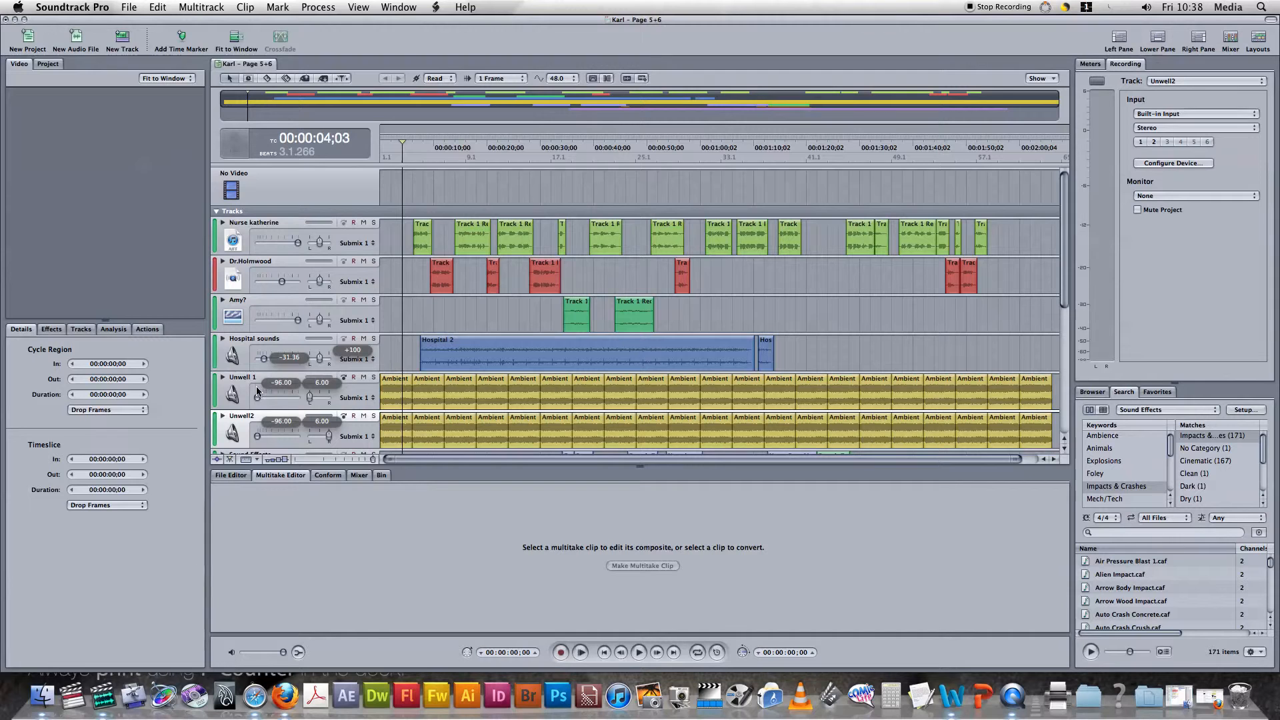
# View the advanced settings of the Distortion effect on the Unwell 1 track, and close them.
pyautogui.click(402, 346)
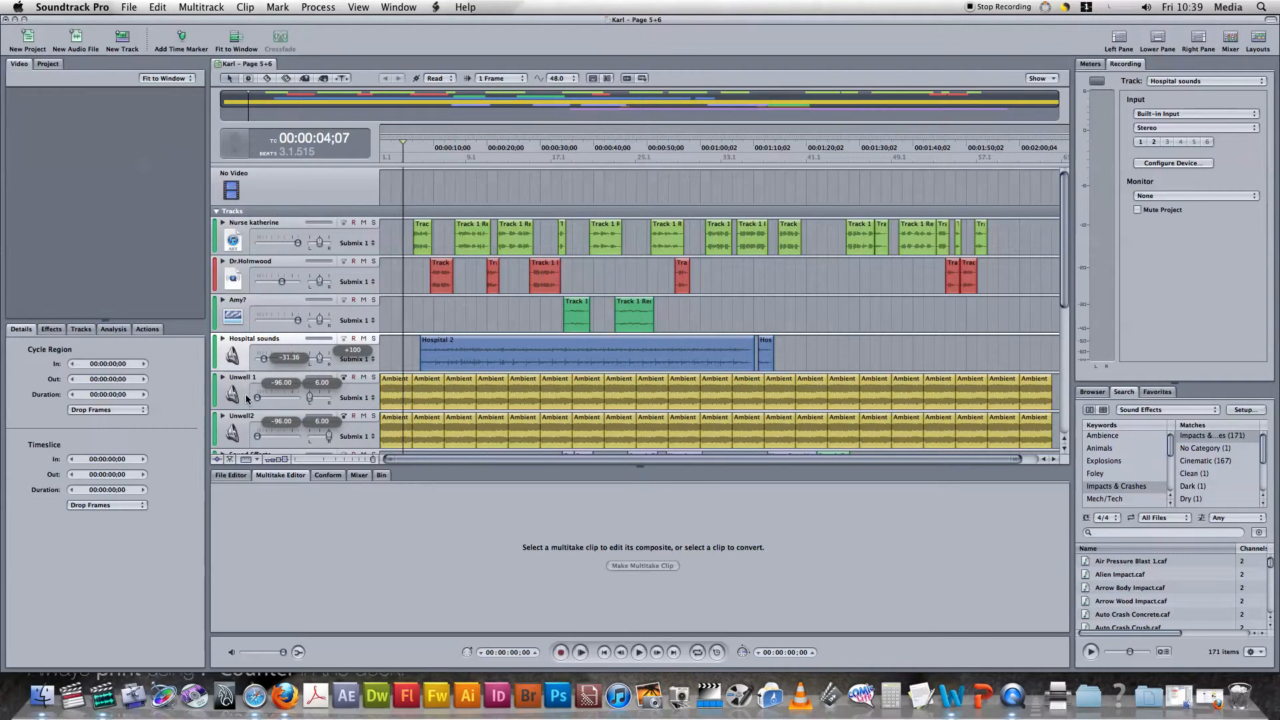
pyautogui.click(302, 379)
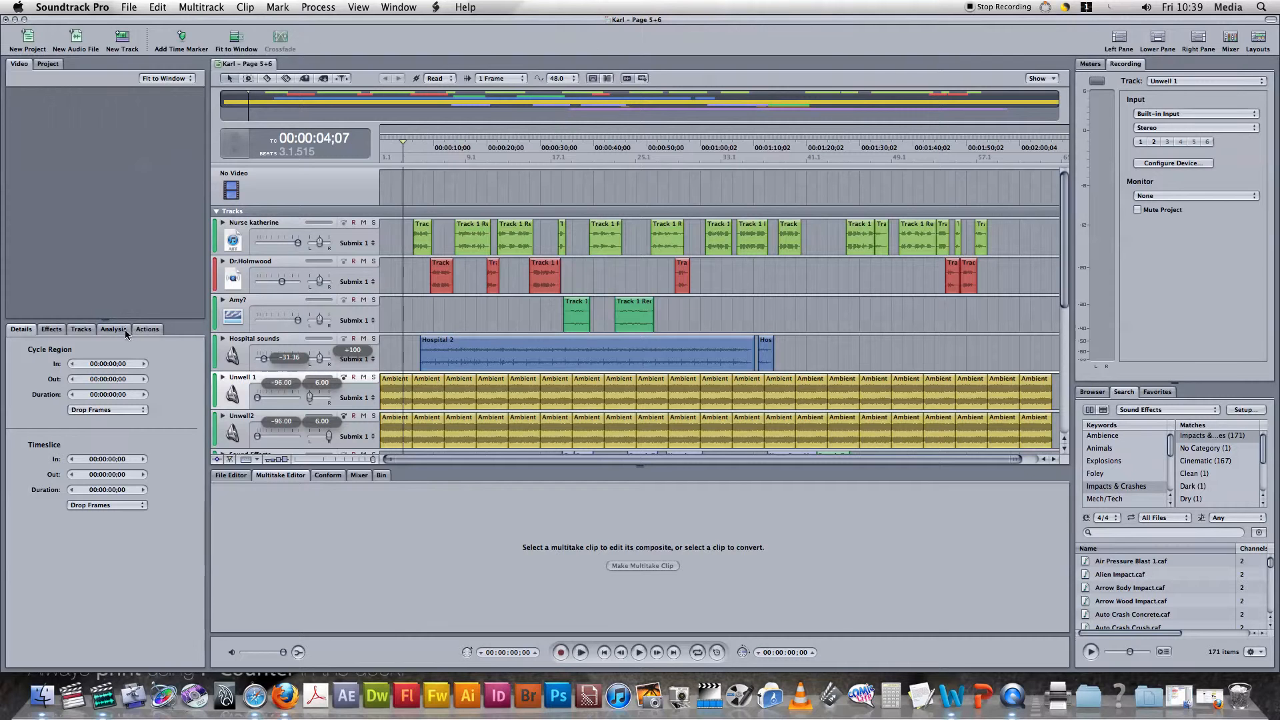
pyautogui.click(52, 331)
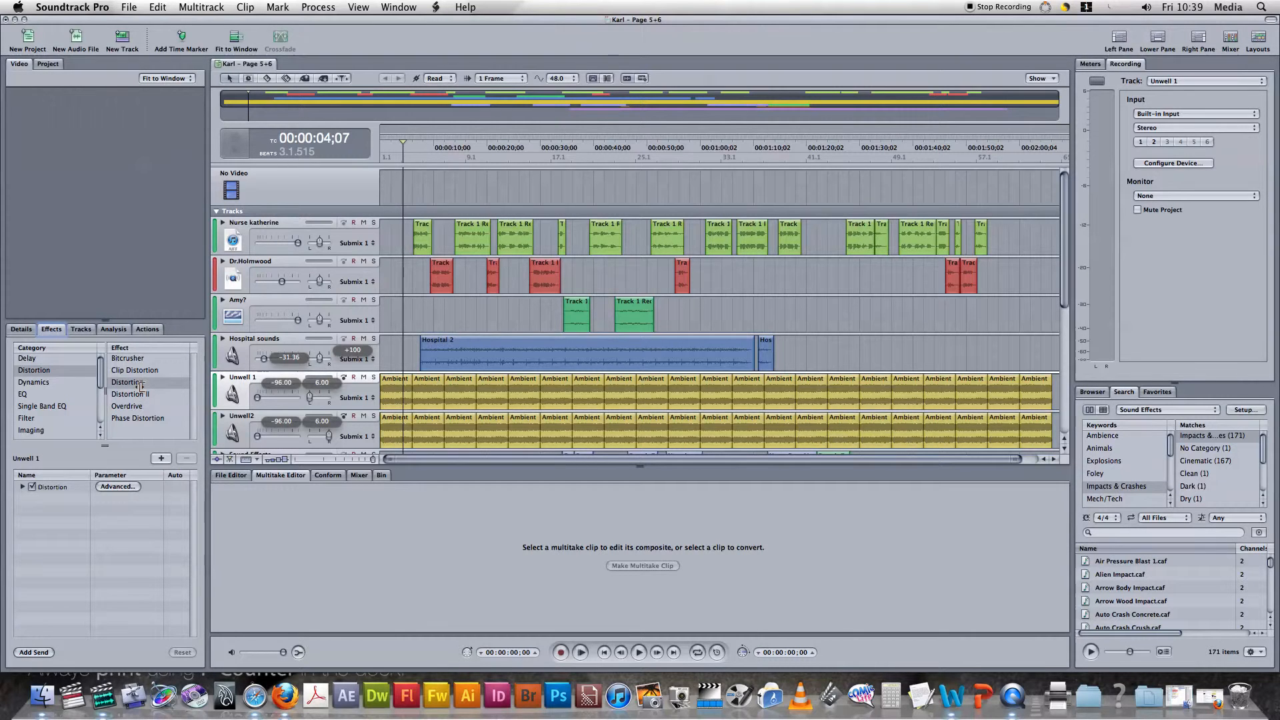
pyautogui.click(108, 492)
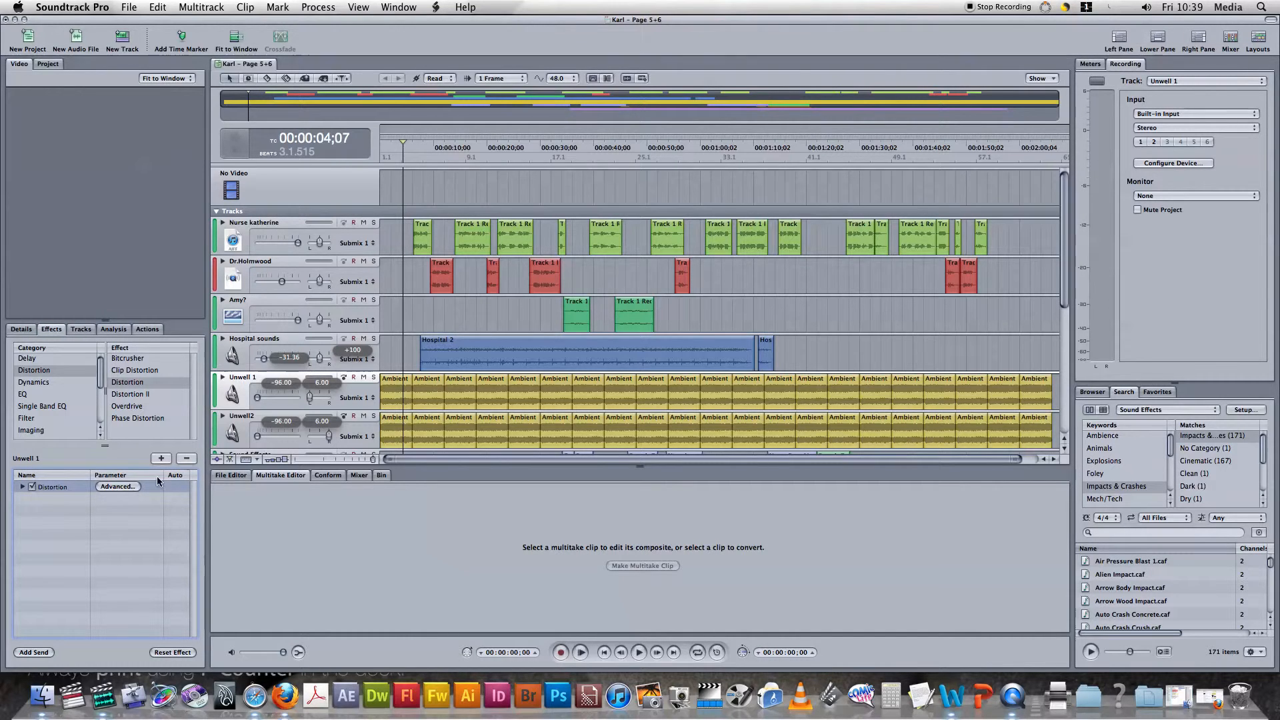
pyautogui.click(123, 487)
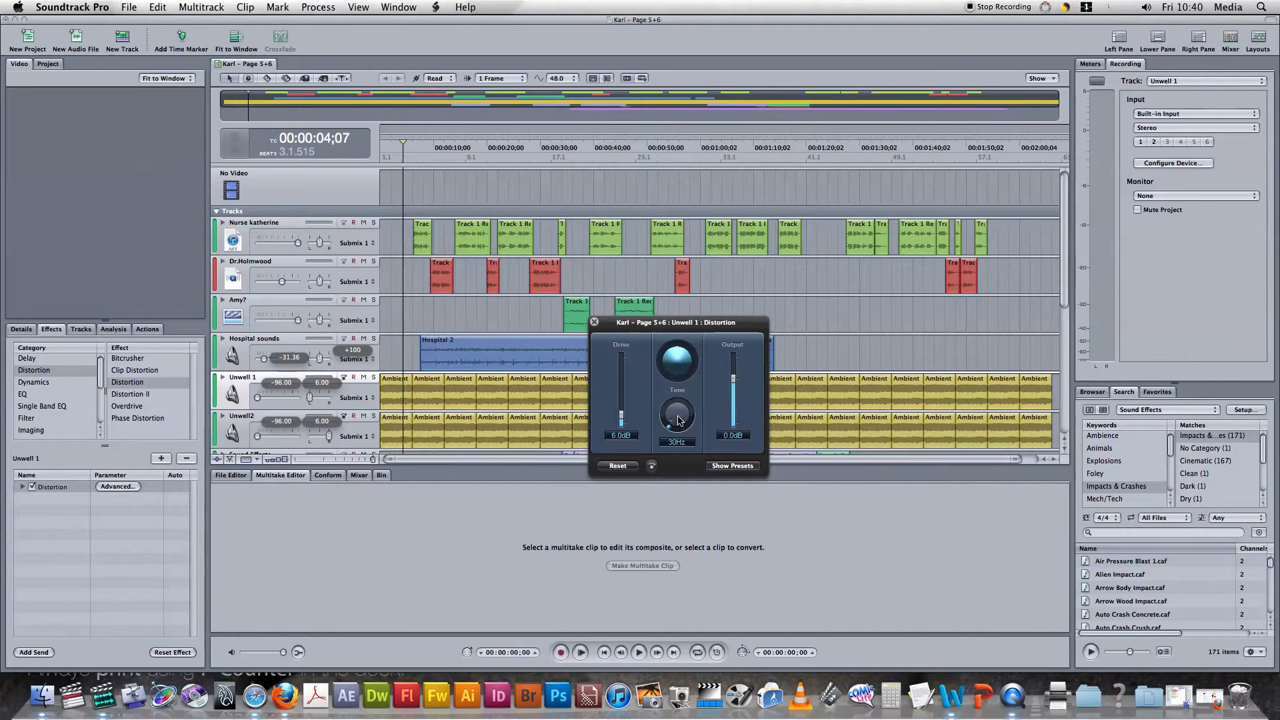
pyautogui.click(594, 322)
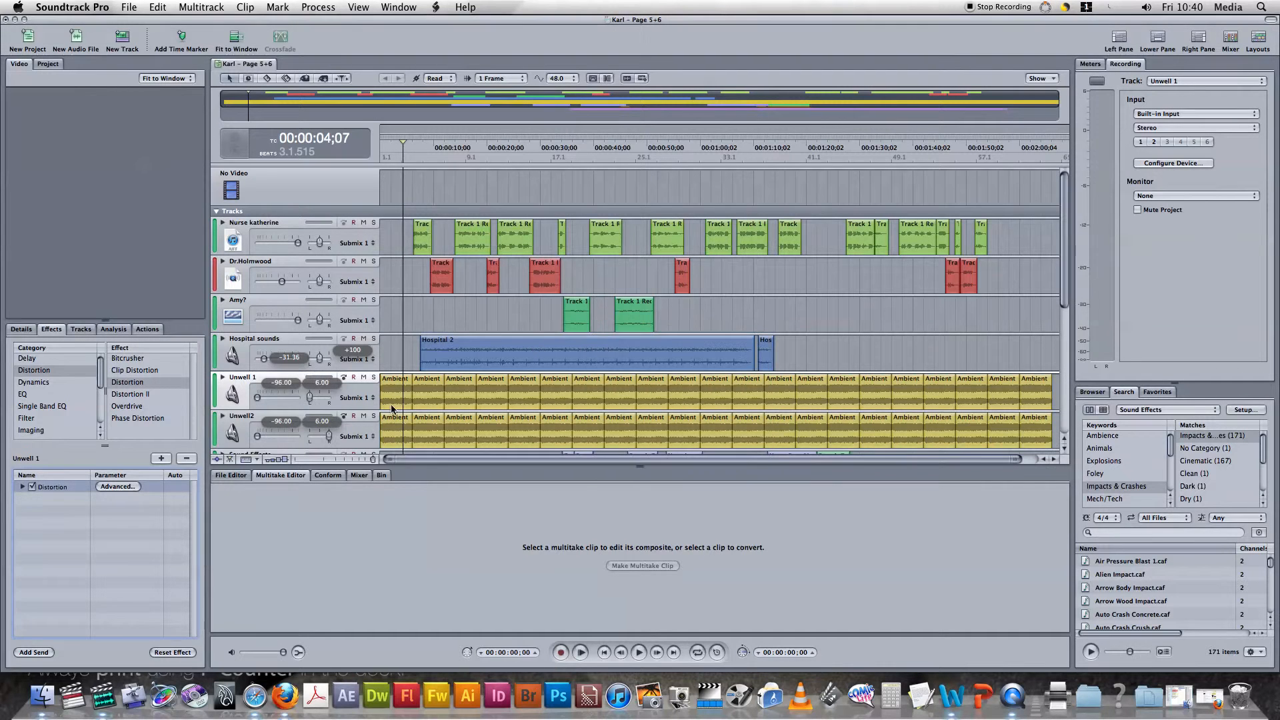
# View the advanced settings of the Distortion effect on the Unwell2 track, and close them.
pyautogui.click(301, 417)
pyautogui.click(122, 488)
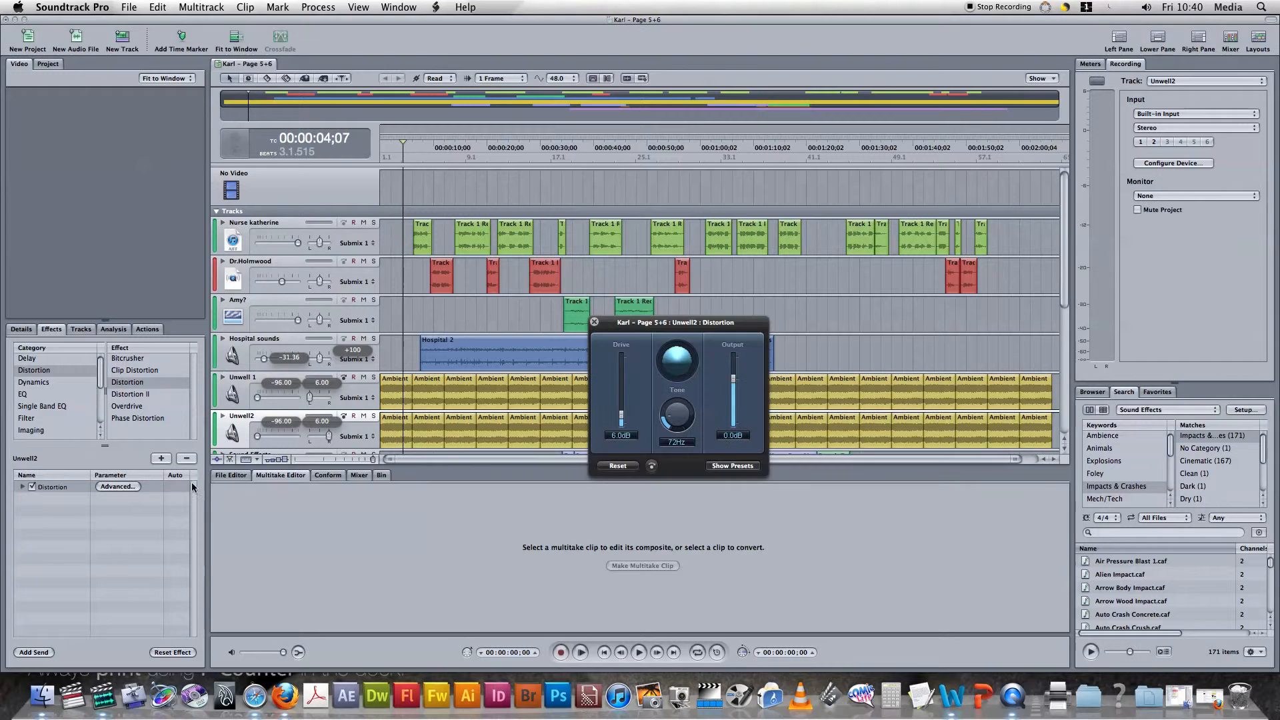
pyautogui.click(594, 322)
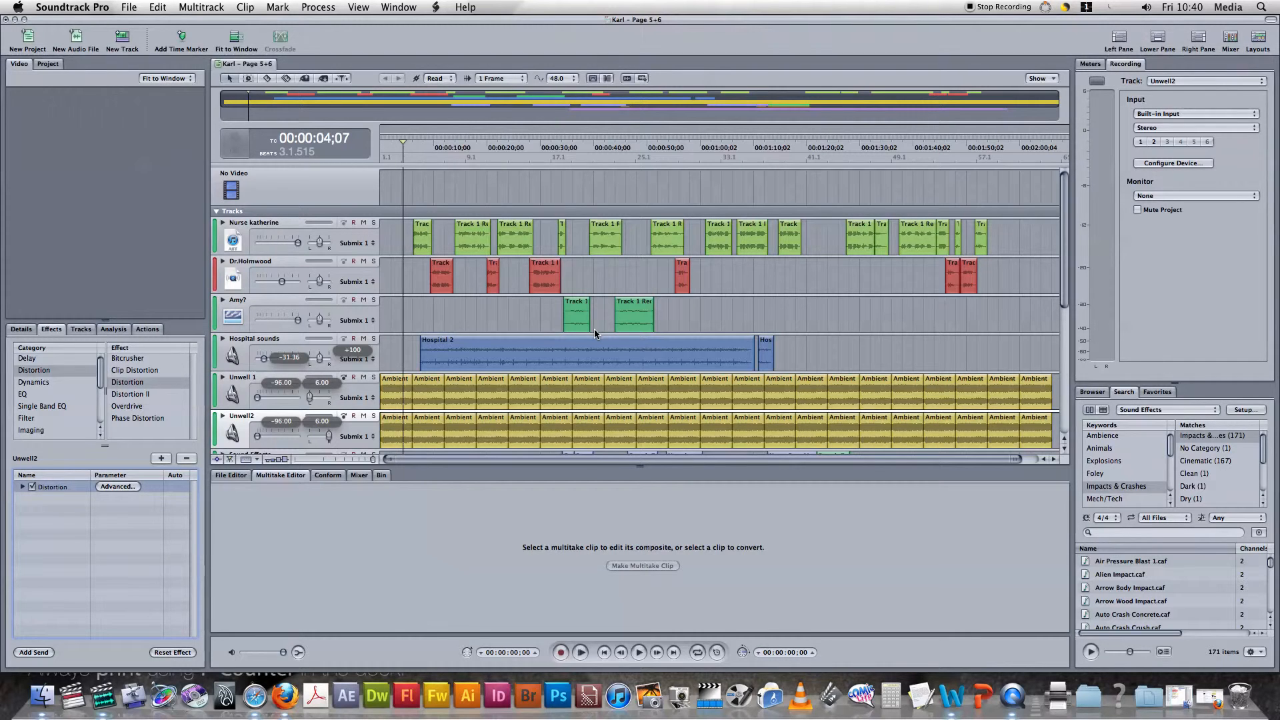
# Expand the Nurse katherine track to examine its volume and pan envelopes, and briefly check the Dr.Holmwood track's envelopes.
pyautogui.click(385, 226)
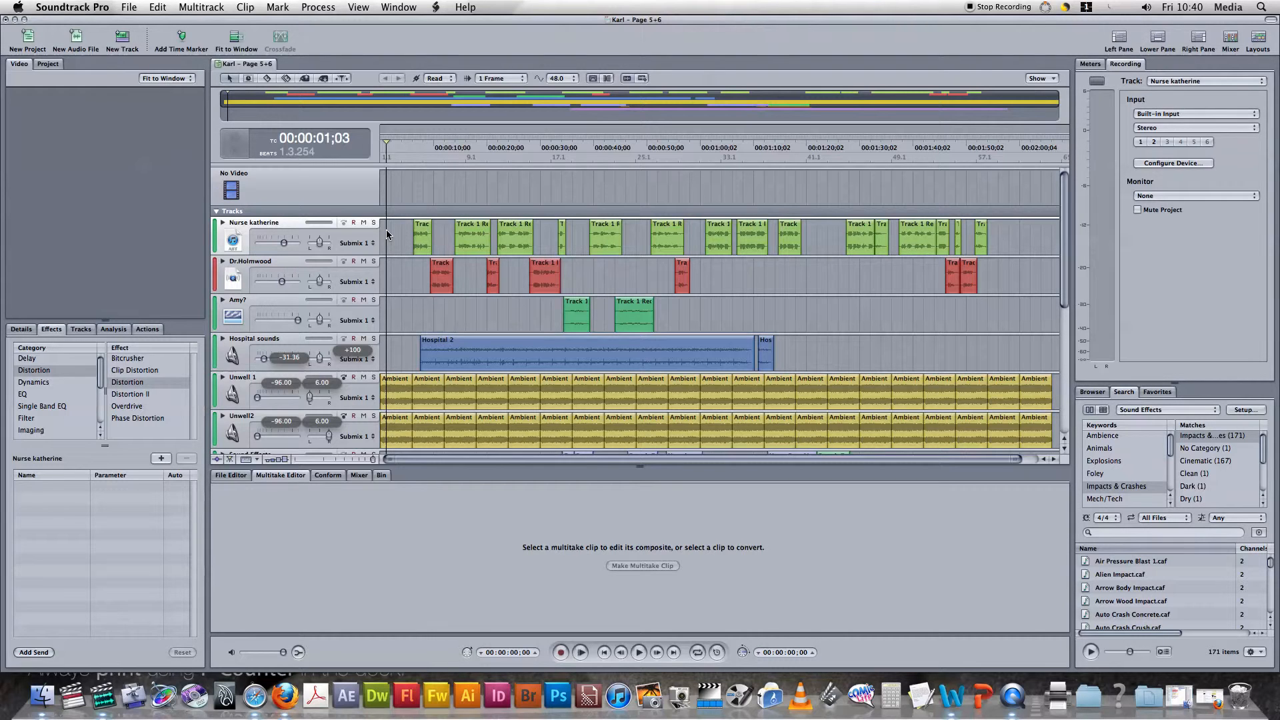
pyautogui.click(223, 222)
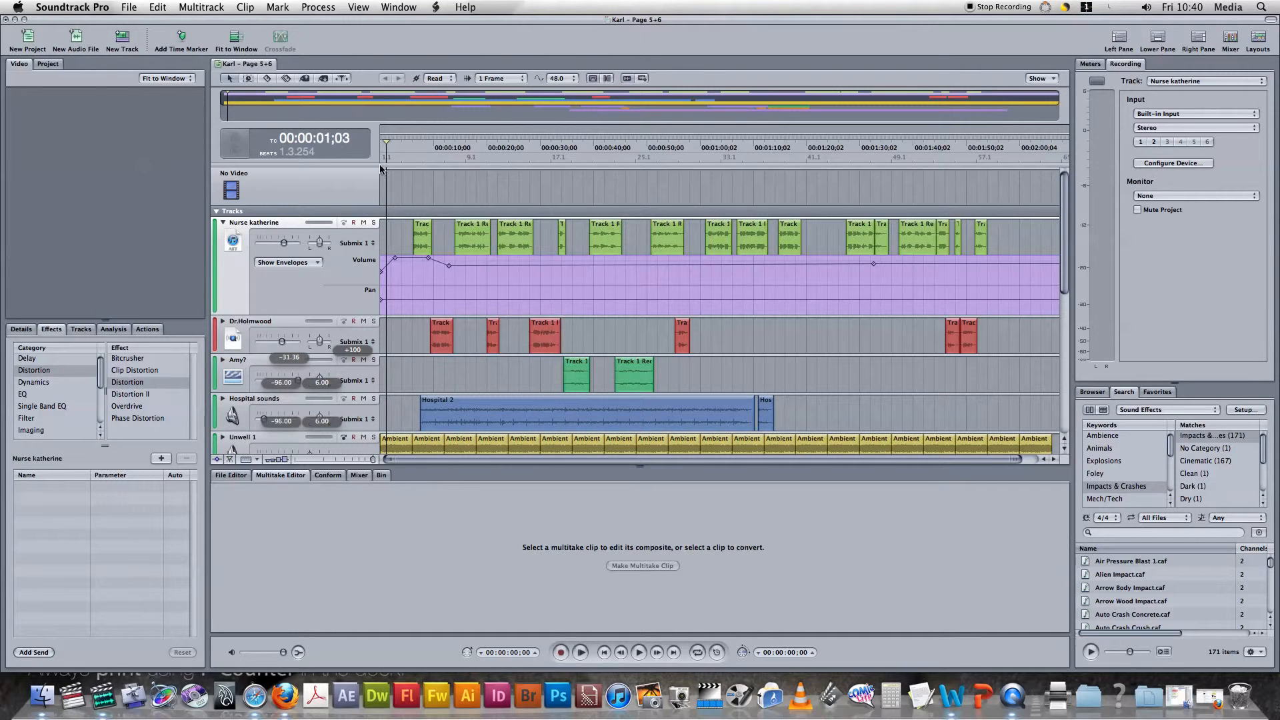
pyautogui.click(223, 322)
pyautogui.click(223, 322)
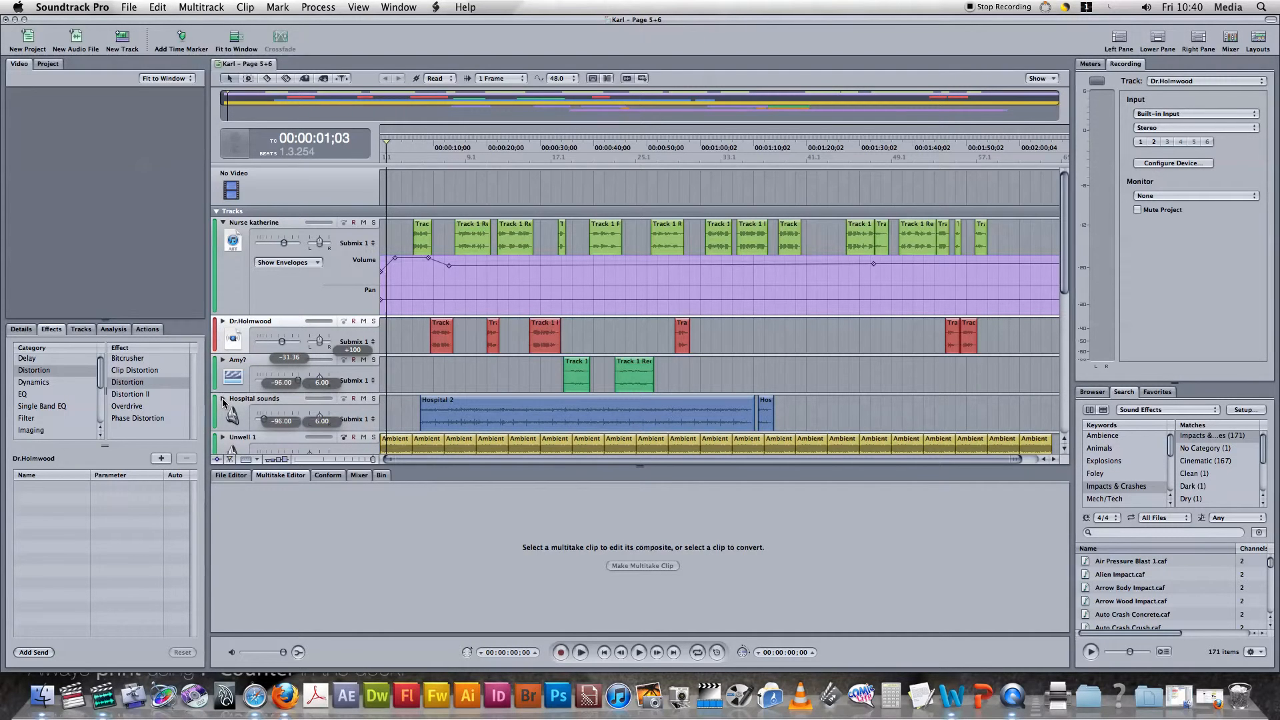
# Expand the Hospital sounds track to examine its volume envelope, and collapse the envelopes of the Nurse katherine track.
pyautogui.click(224, 399)
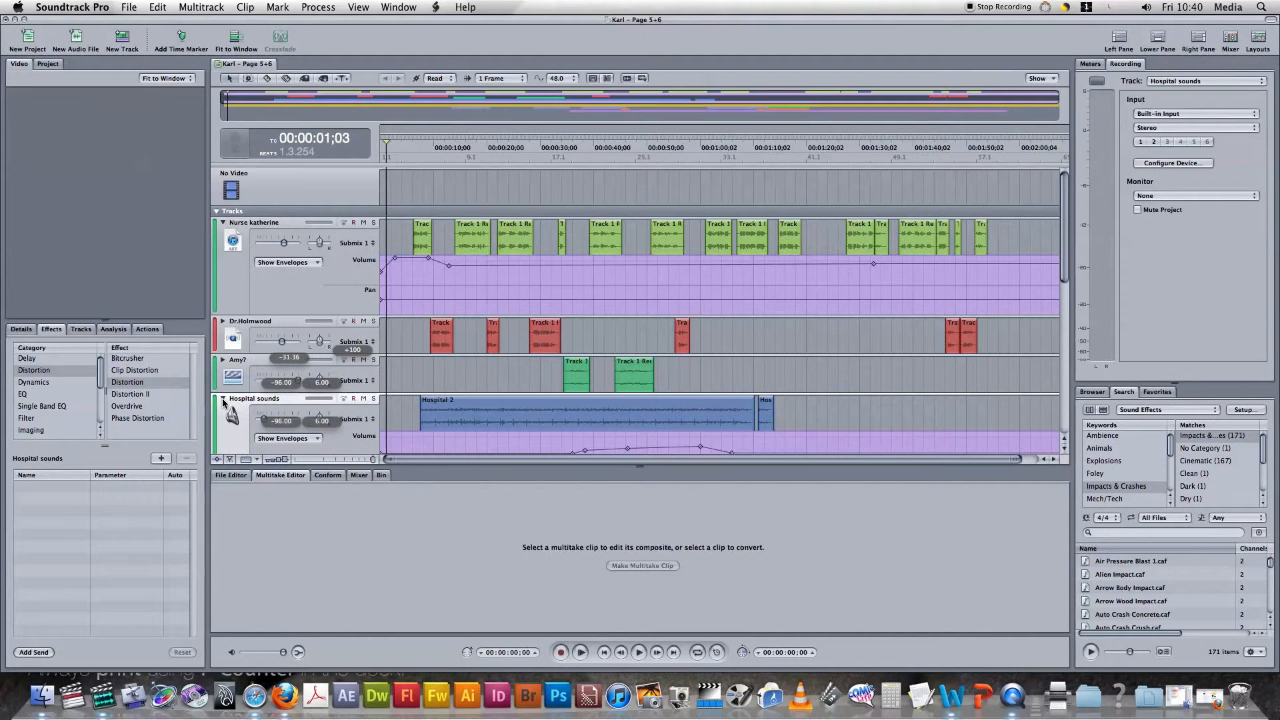
pyautogui.click(223, 222)
pyautogui.moveTo(1066, 185); pyautogui.dragTo(1066, 215)
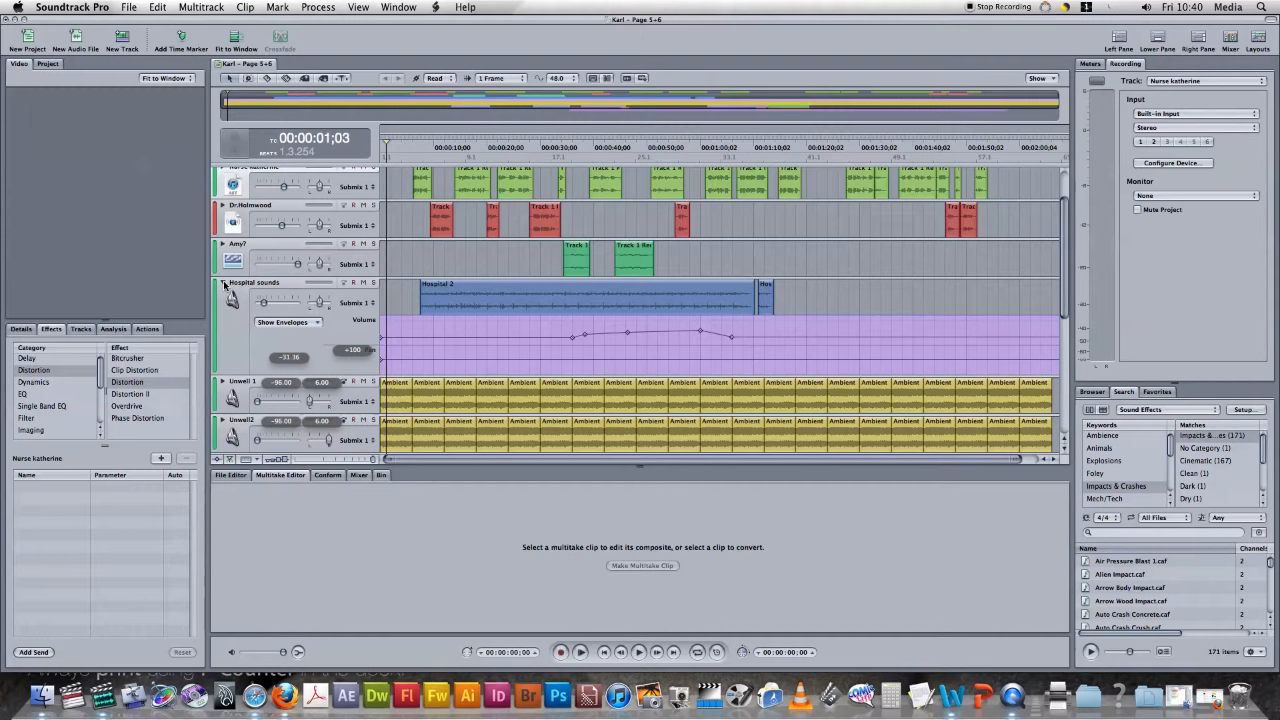
# View the envelope types available for the Hospital sounds track, and nudge the first point of its volume rise slightly earlier.
pyautogui.click(312, 325)
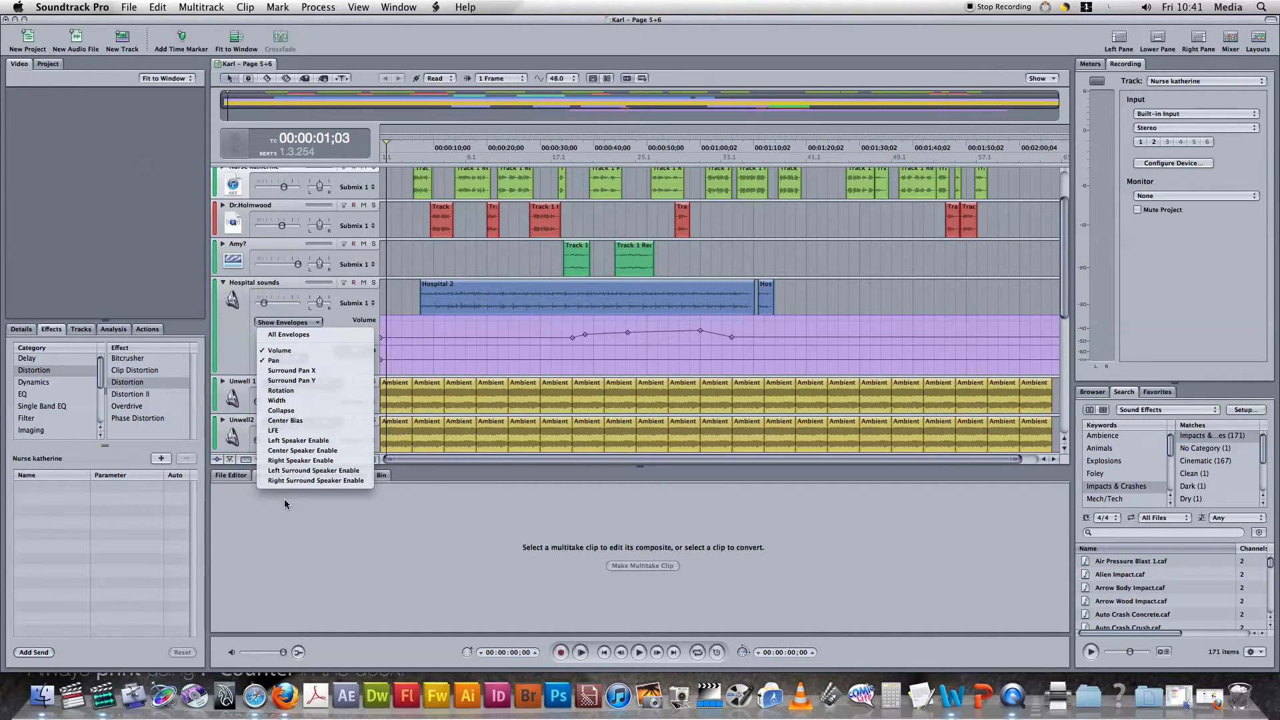
pyautogui.click(249, 342)
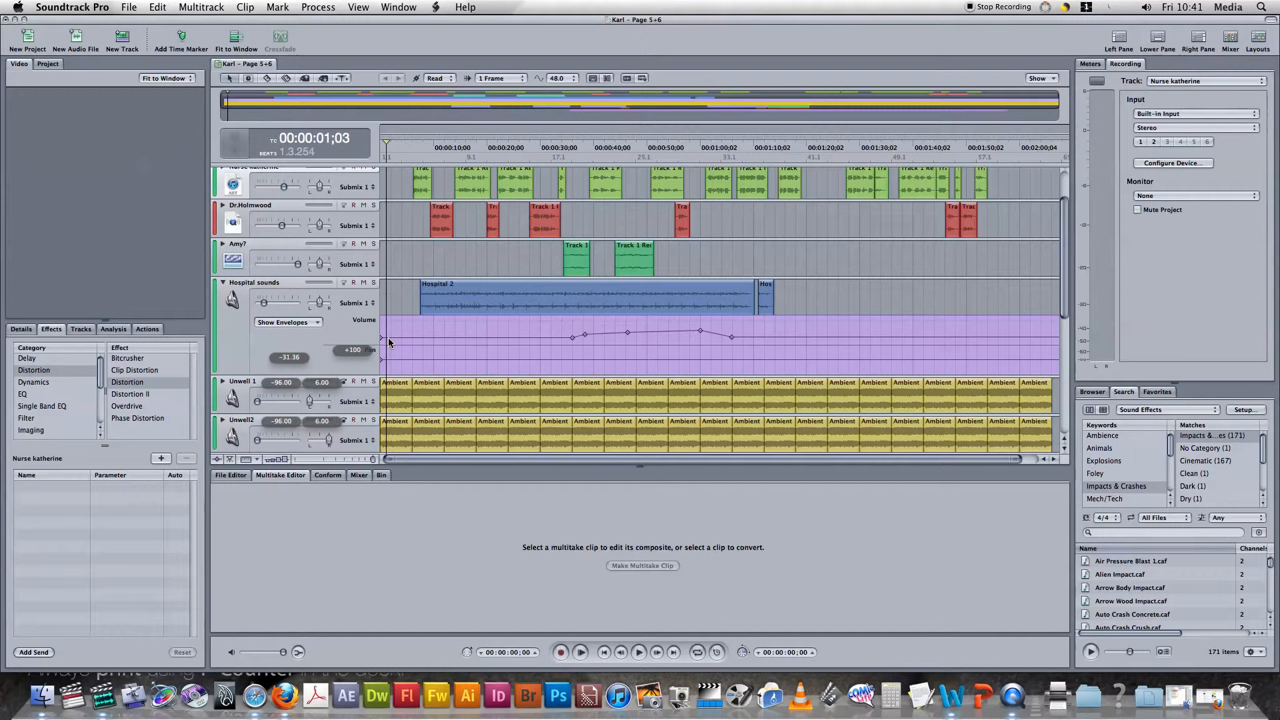
pyautogui.click(573, 334)
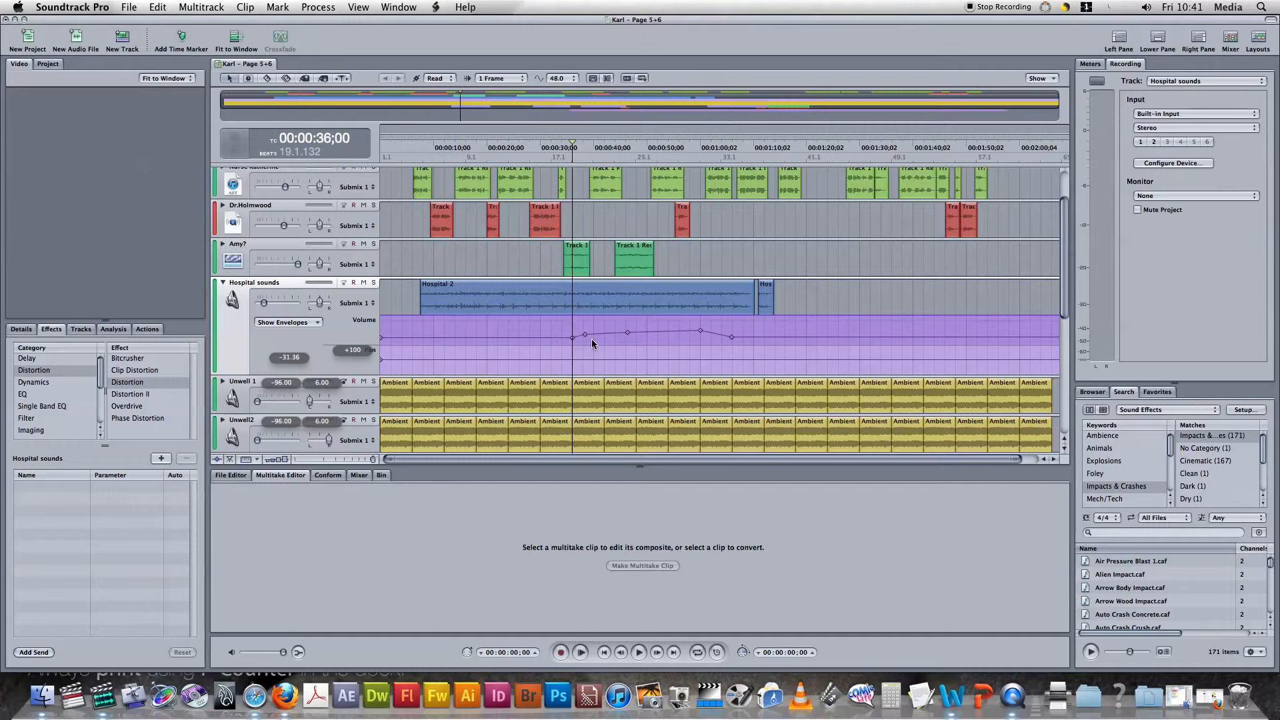
pyautogui.moveTo(573, 334); pyautogui.dragTo(571, 339)
pyautogui.click(628, 331)
# Listen to the Hospital sounds track in solo from about 34 seconds, and restore all tracks with the playhead near the start.
pyautogui.click(374, 282)
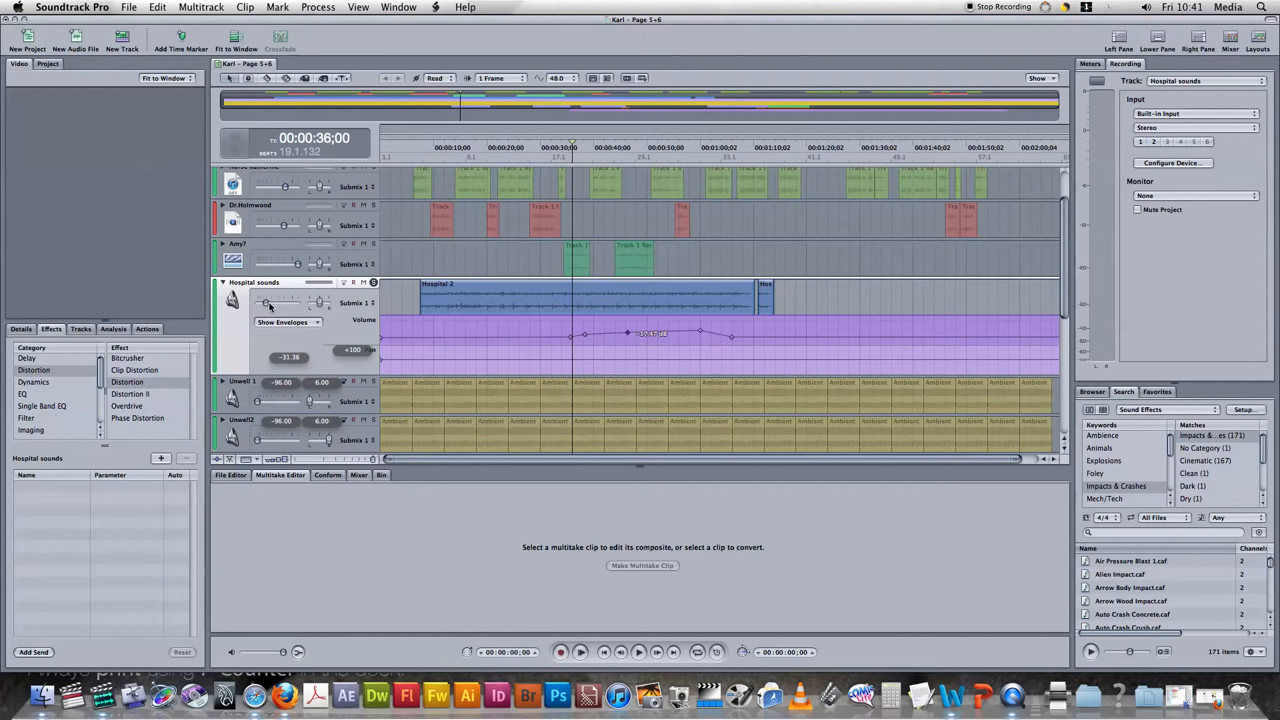
pyautogui.click(561, 324)
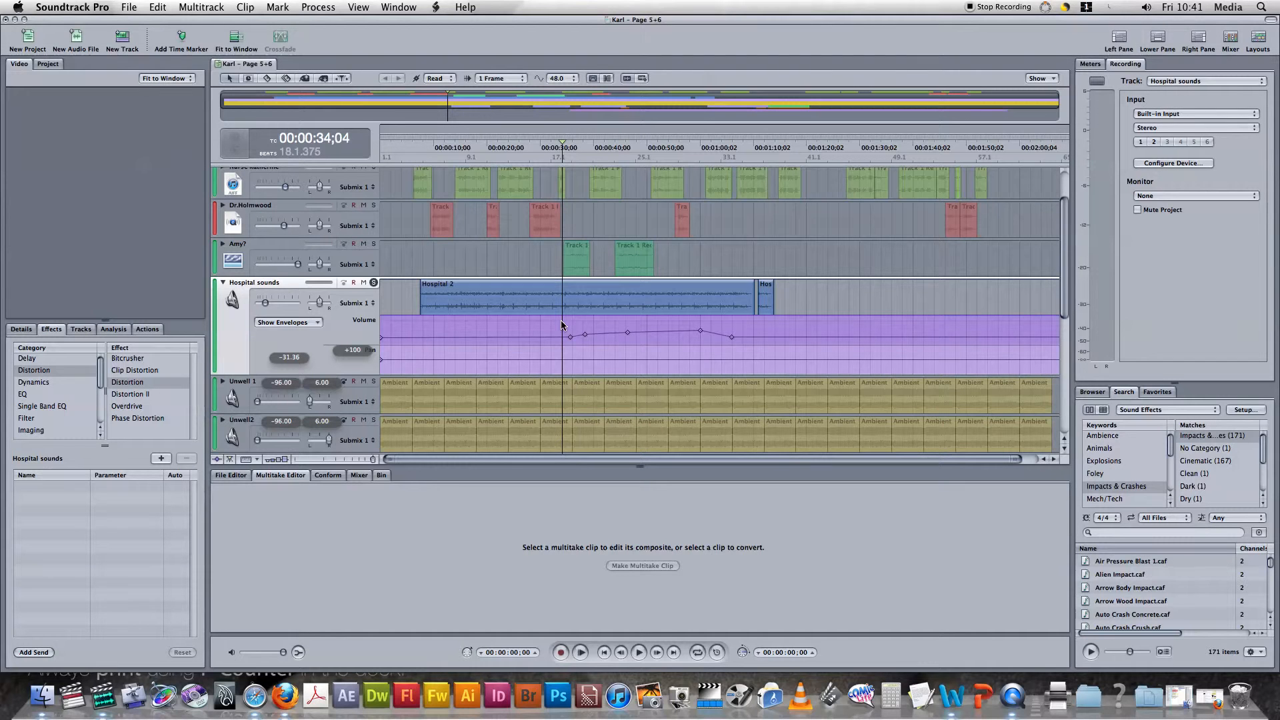
pyautogui.press('space')
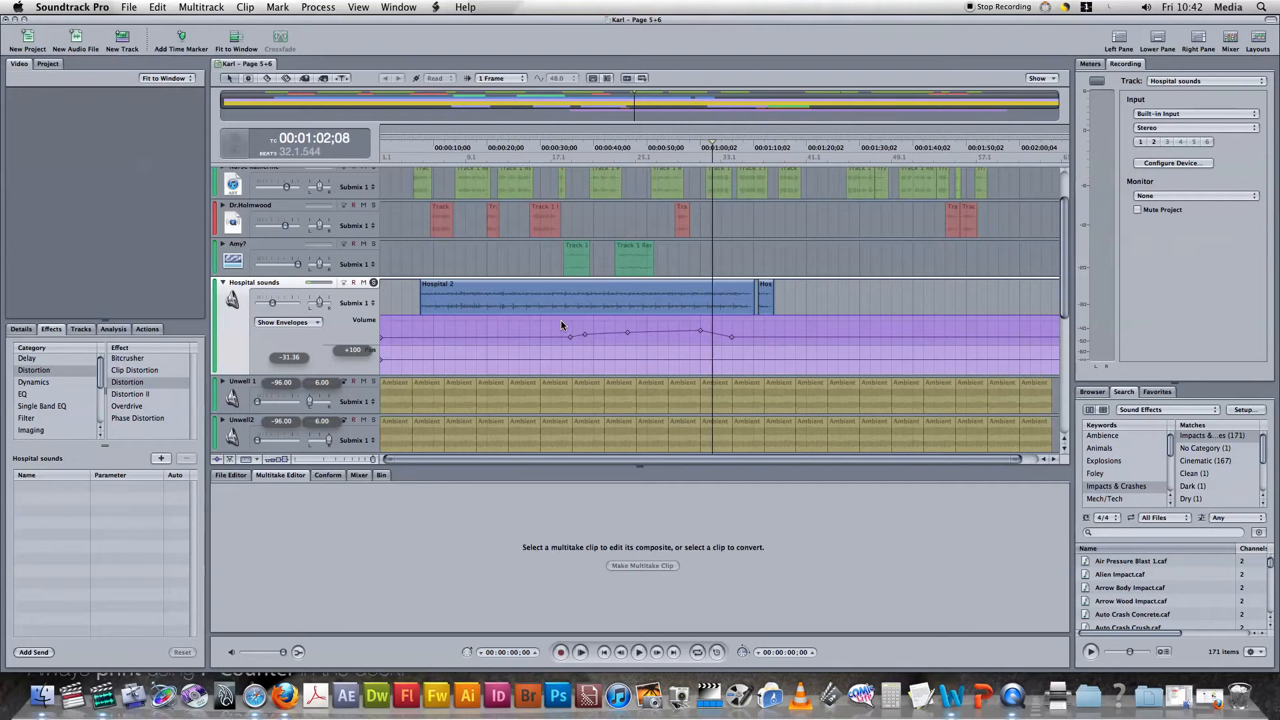
pyautogui.click(373, 282)
pyautogui.click(384, 283)
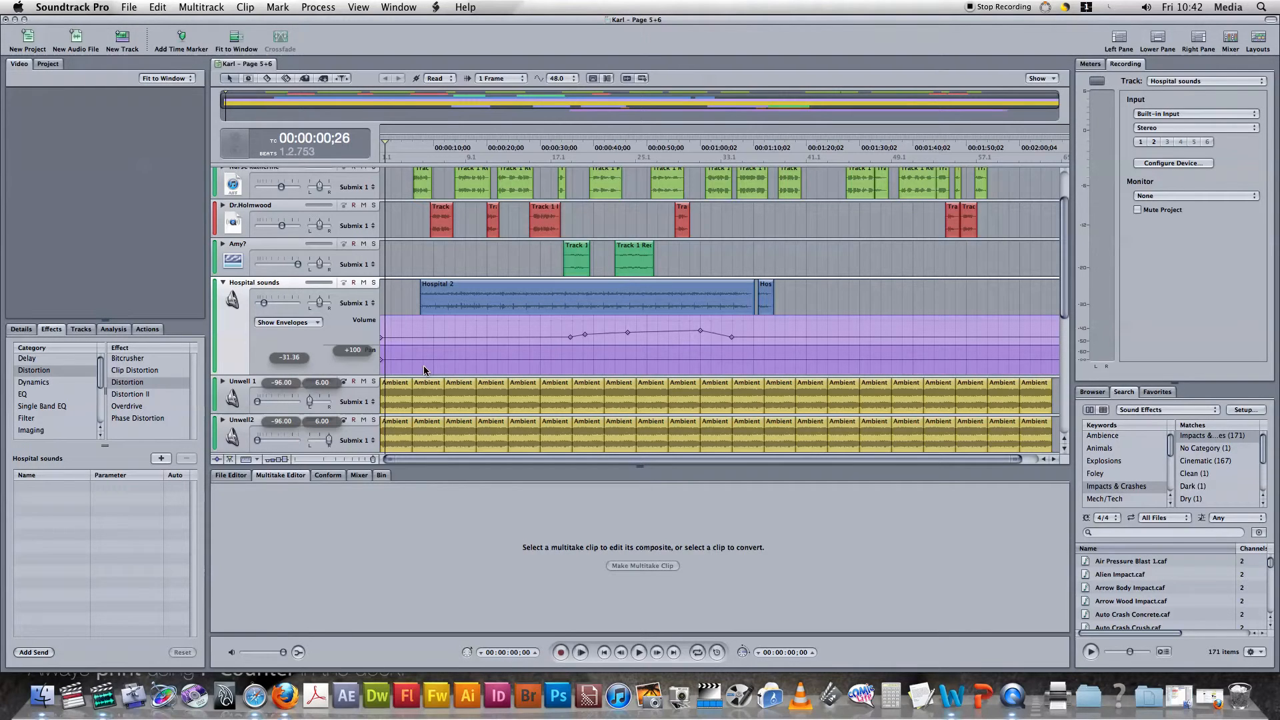
# Check the pan of the Unwell 1 track, and collapse the envelopes of the Hospital sounds track.
pyautogui.click(317, 403)
pyautogui.moveTo(317, 403); pyautogui.dragTo(309, 407)
pyautogui.click(235, 289)
pyautogui.click(221, 285)
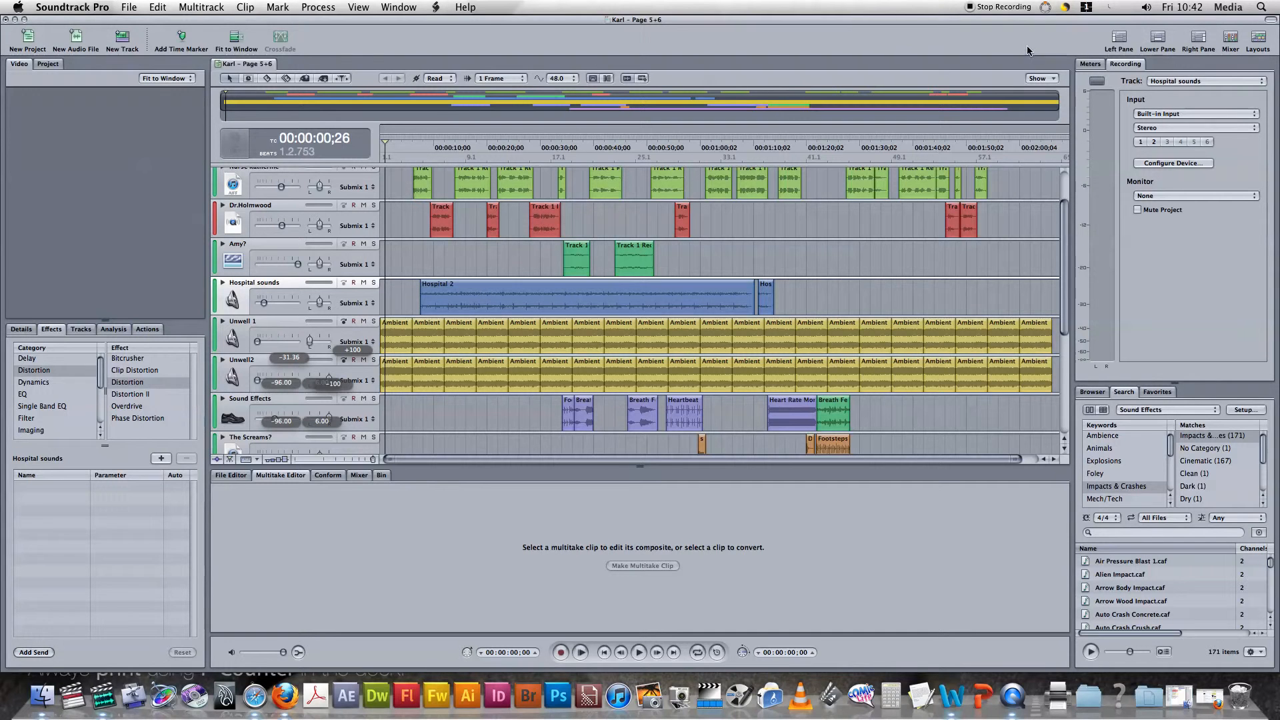
# Examine the sound effect and music tracks, select the short clip before Footsteps, and place the playhead at about 56 seconds.
pyautogui.scroll(-1, 1065, 216)
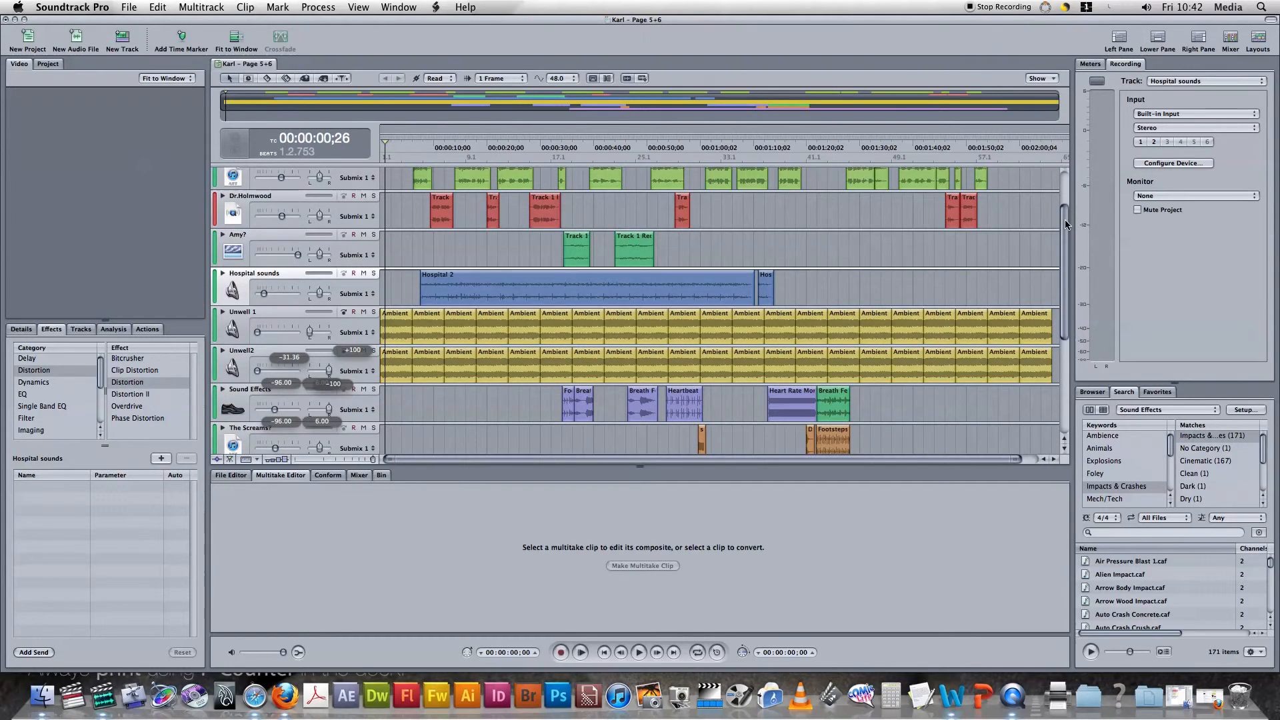
pyautogui.moveTo(1065, 223)
pyautogui.mouseDown()
pyautogui.moveTo(1065, 200)
pyautogui.moveTo(1065, 215)
pyautogui.mouseUp()
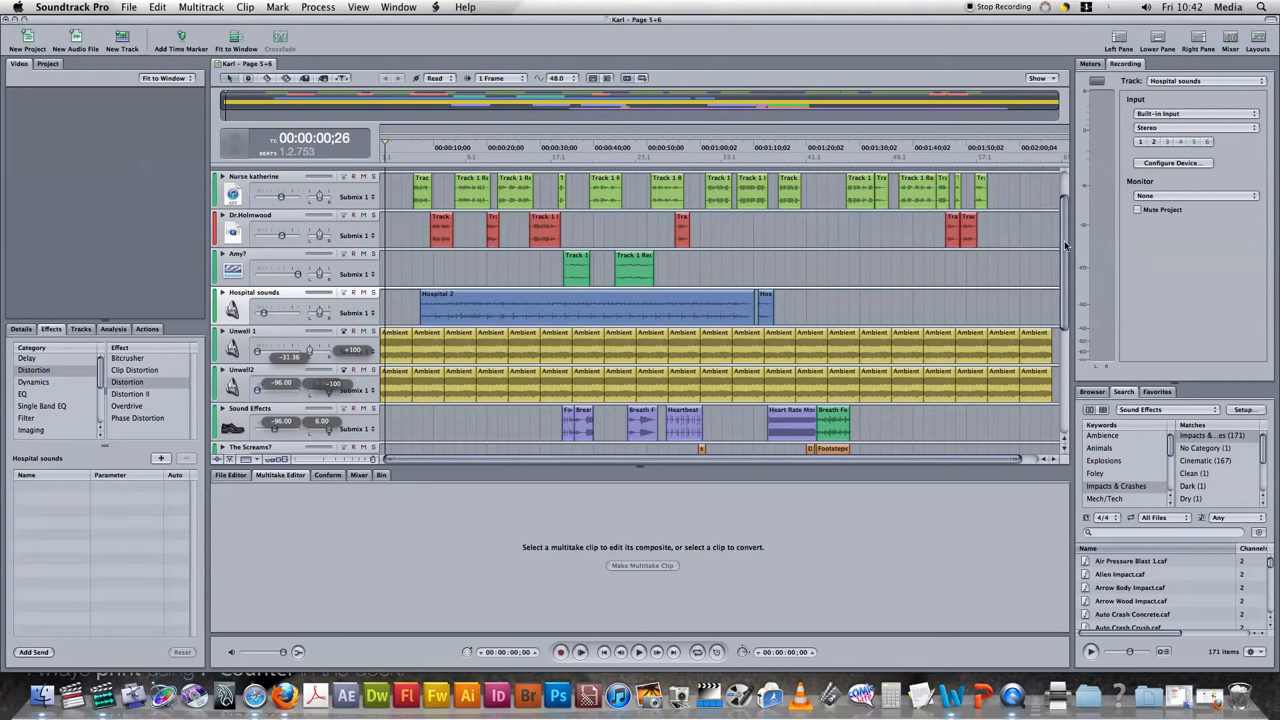
pyautogui.scroll(-3, 1065, 246)
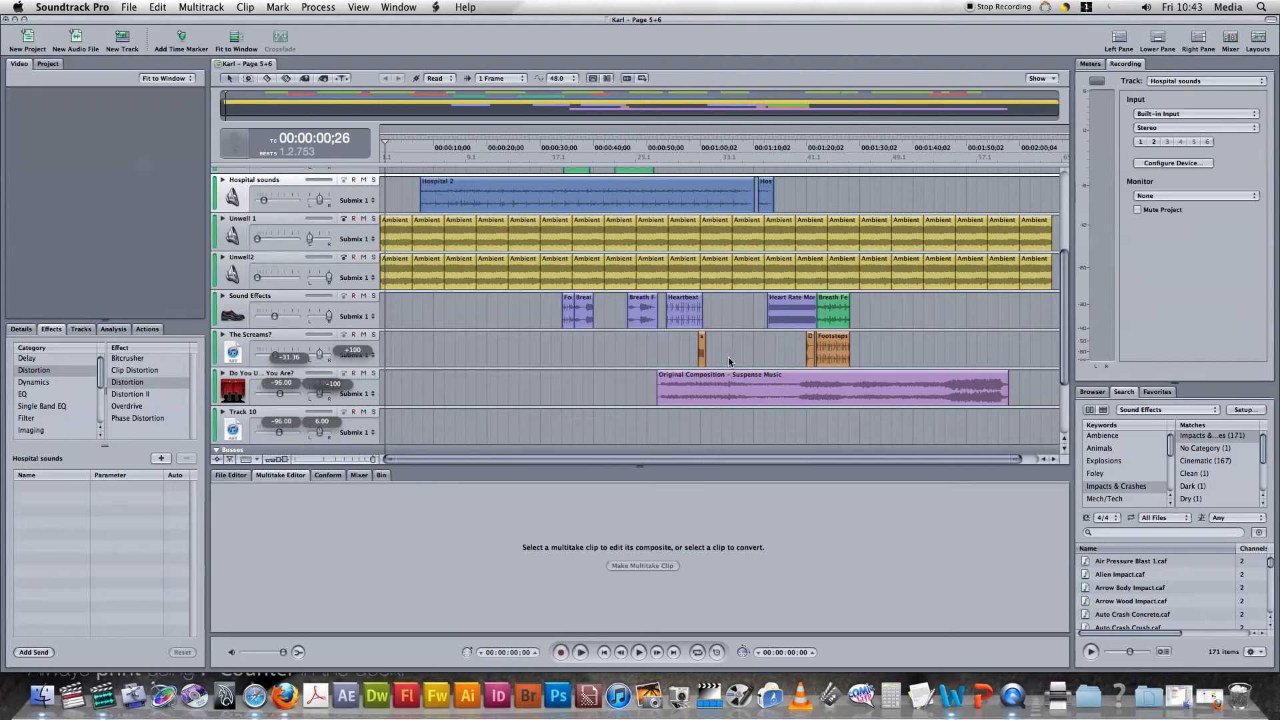
pyautogui.click(811, 346)
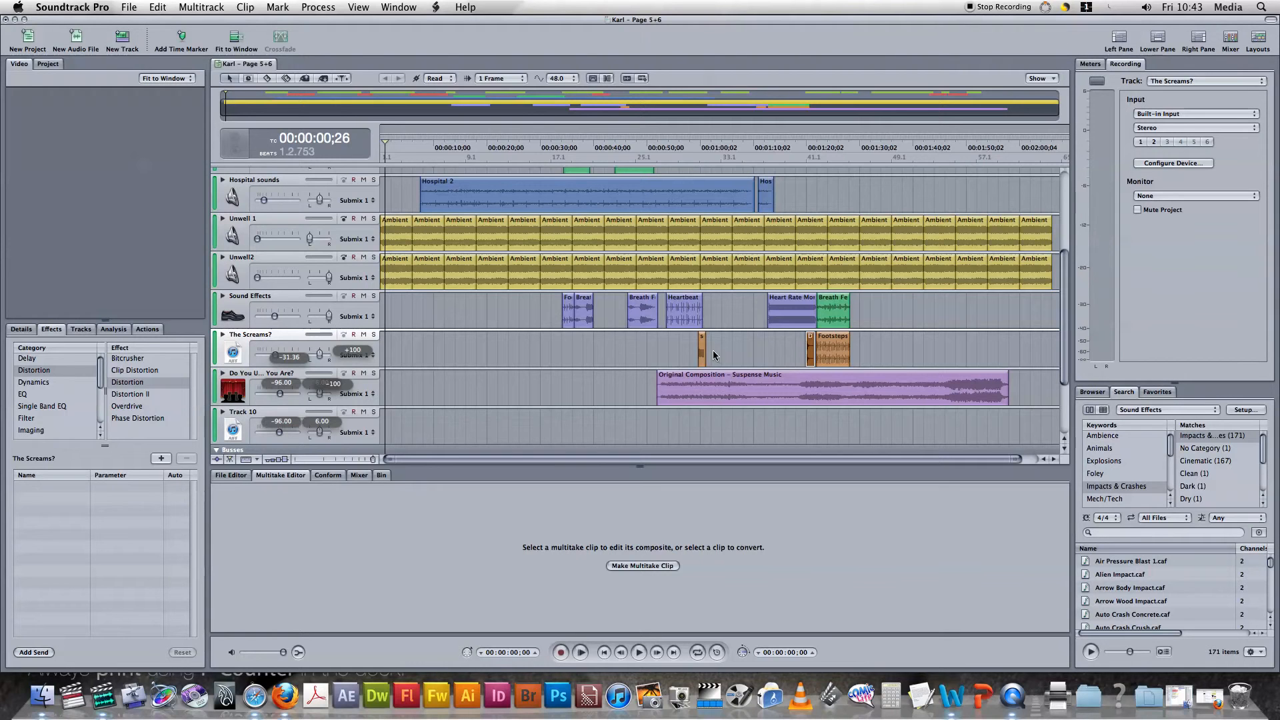
pyautogui.click(678, 350)
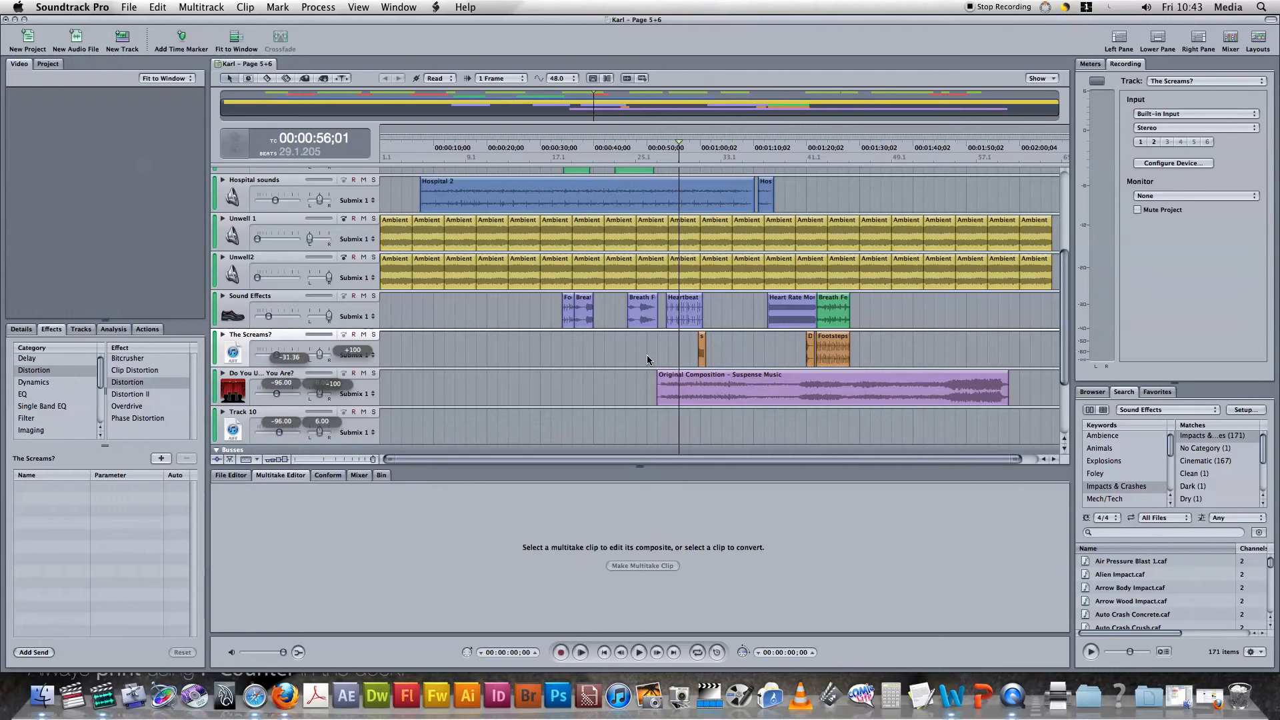
# Listen to the Suspense Music track in solo from about 1:40, and restore all tracks with the playhead at the project start.
pyautogui.click(375, 374)
pyautogui.click(916, 349)
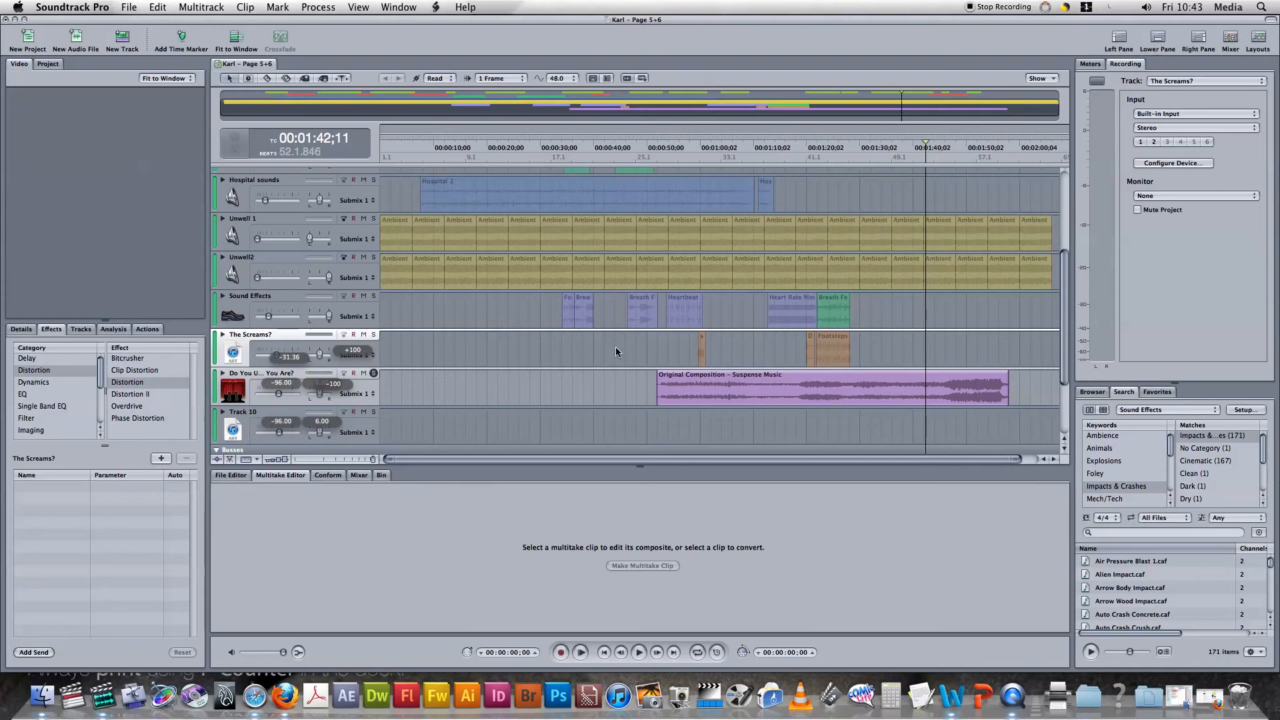
pyautogui.click(373, 372)
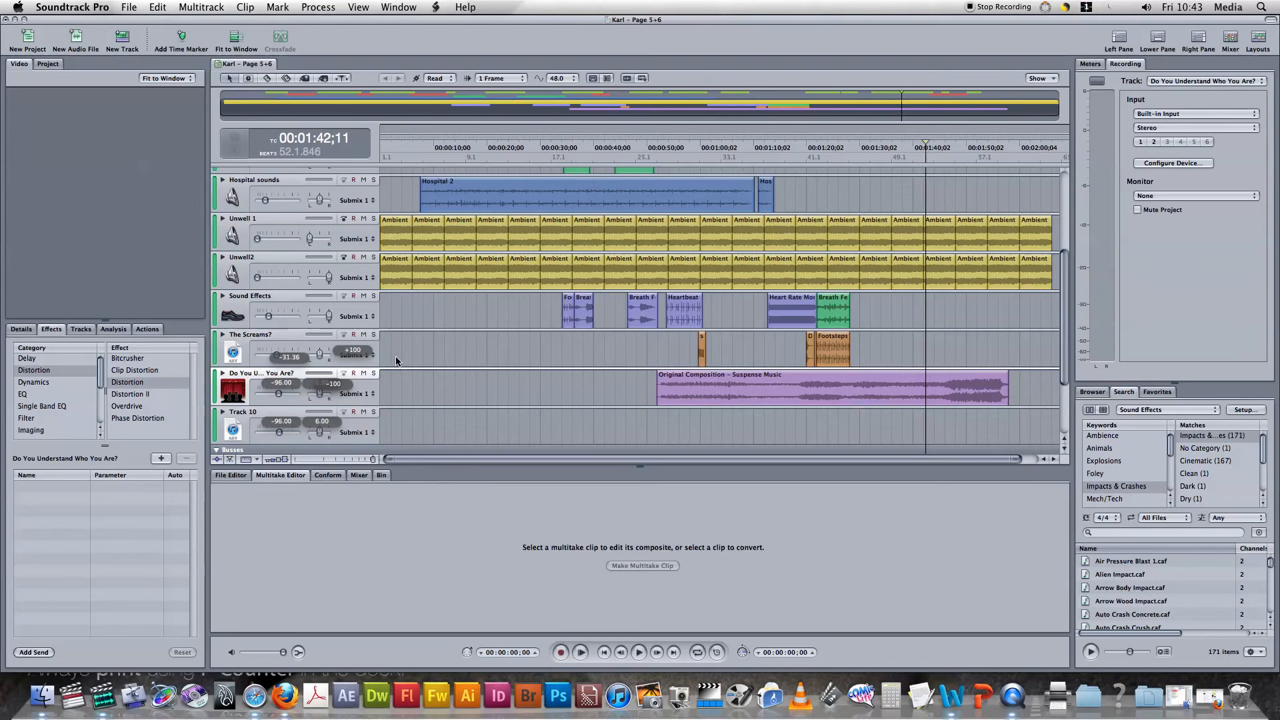
pyautogui.click(397, 361)
pyautogui.press('Home')
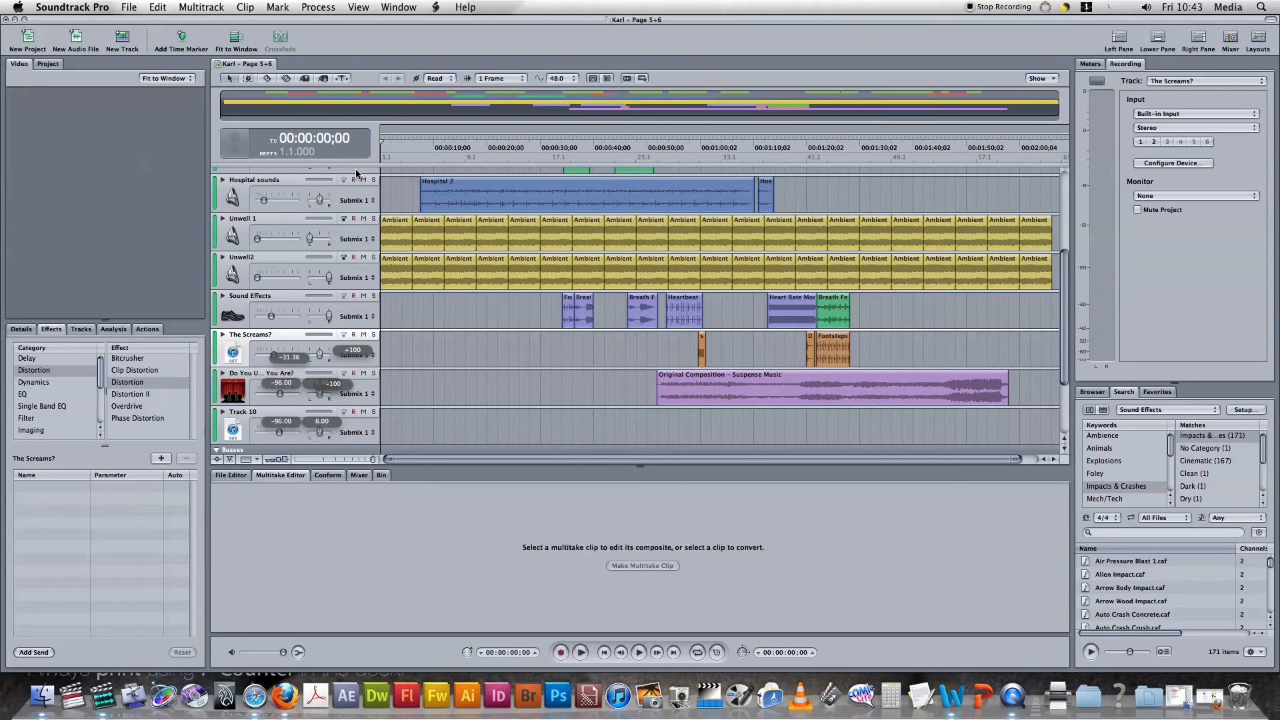